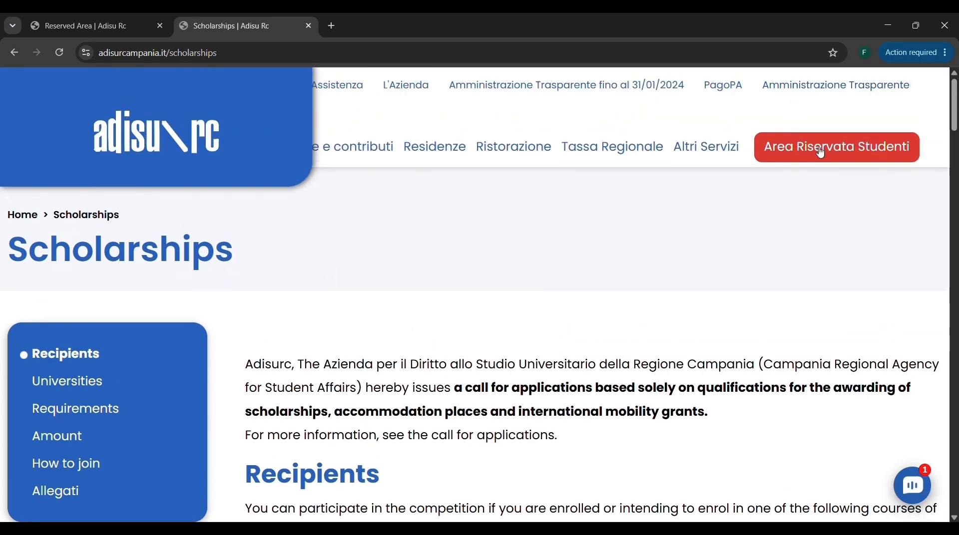
Open the students' reserved area of the Adisurc site and go to its online access page.
click(821, 153)
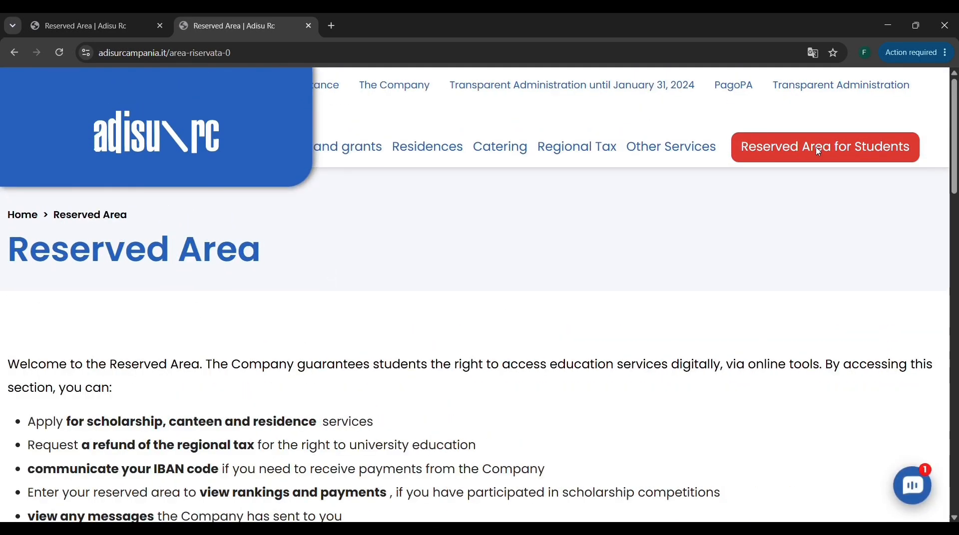
scroll(542, 236, down, 4)
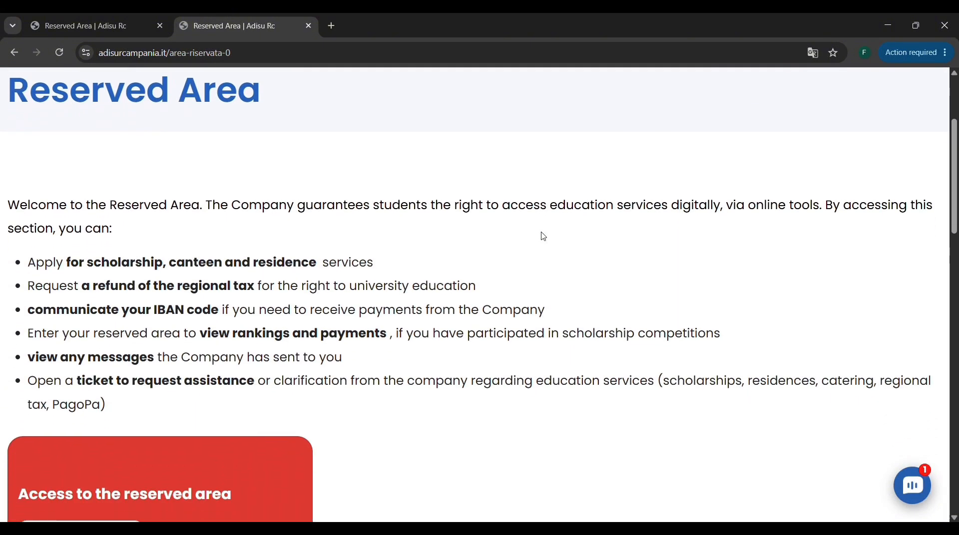
scroll(542, 238, down, 2)
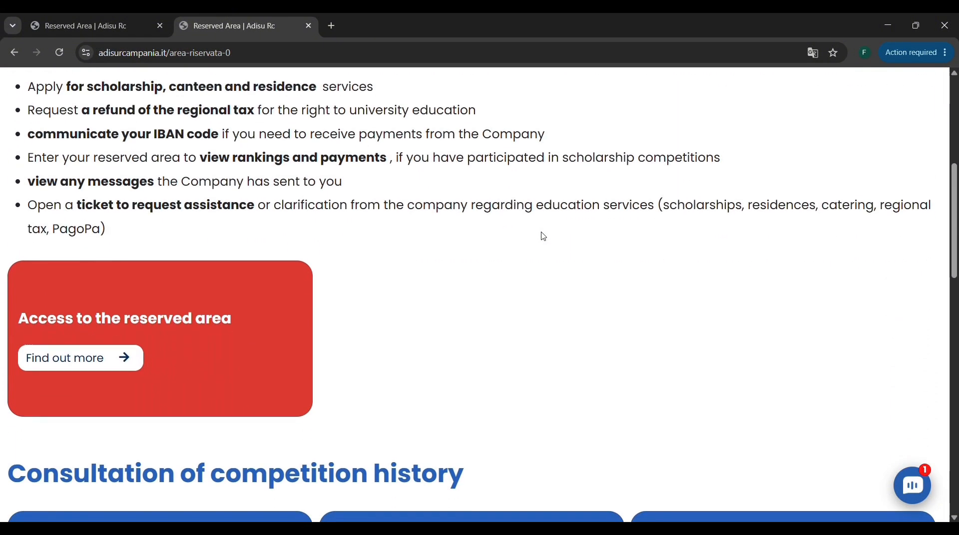
click(74, 369)
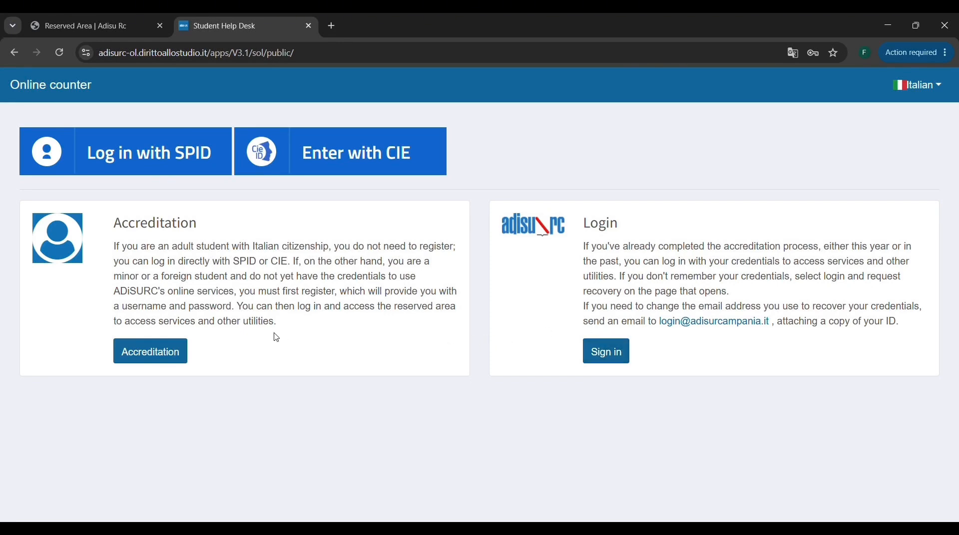
Start the accreditation for new students and accept the General Data Protection Regulation declaration.
click(143, 357)
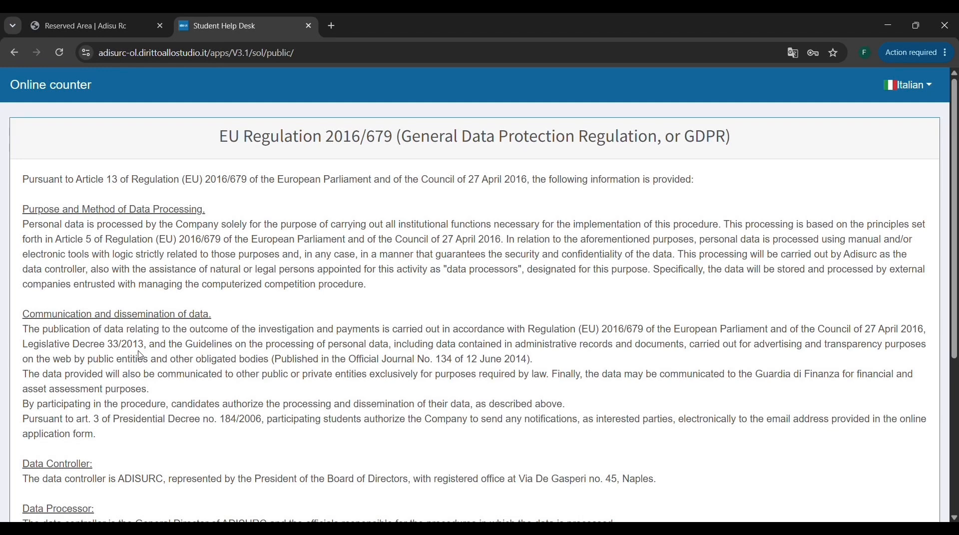
scroll(141, 356, down, 5)
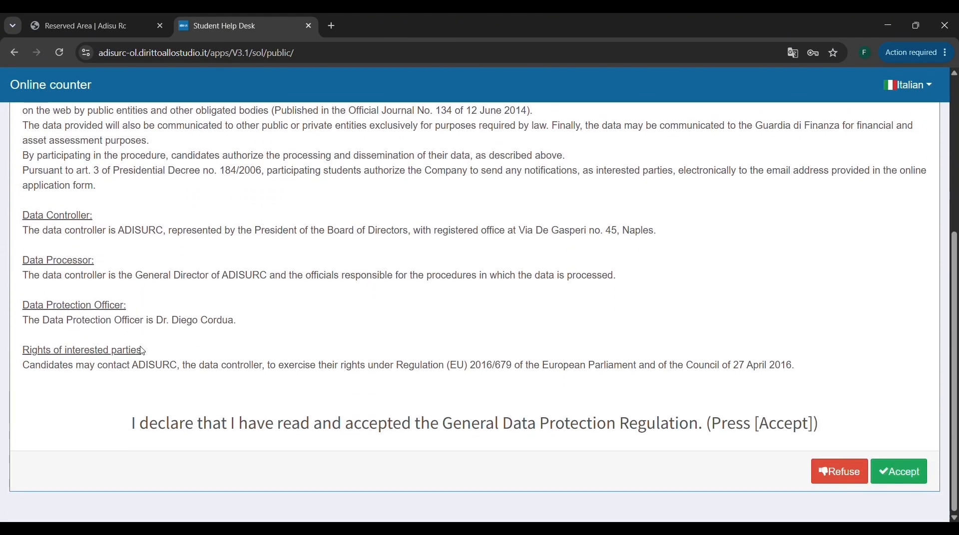
click(918, 477)
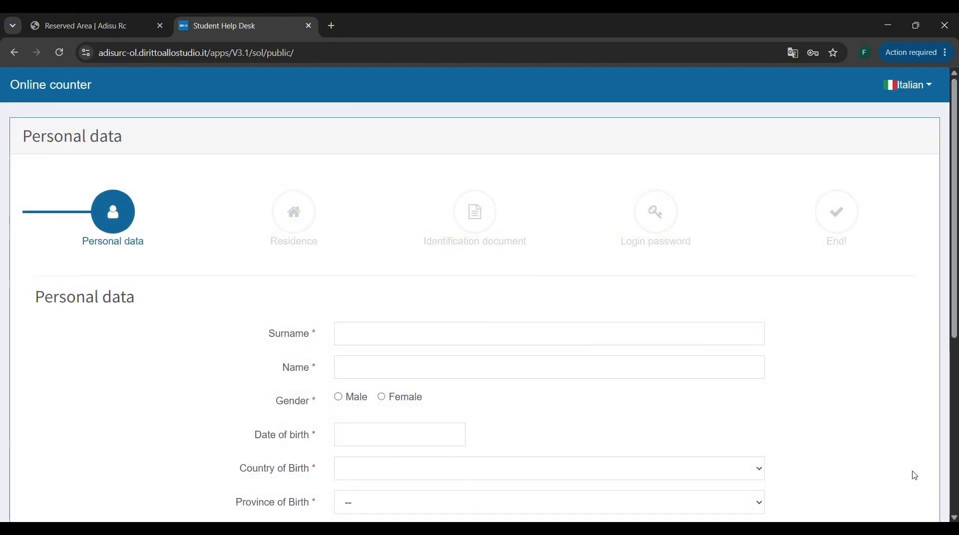
Enter the student's surname and first name in the personal data form and set the gender to Male.
scroll(918, 476, down, 2)
scroll(914, 476, up, 2)
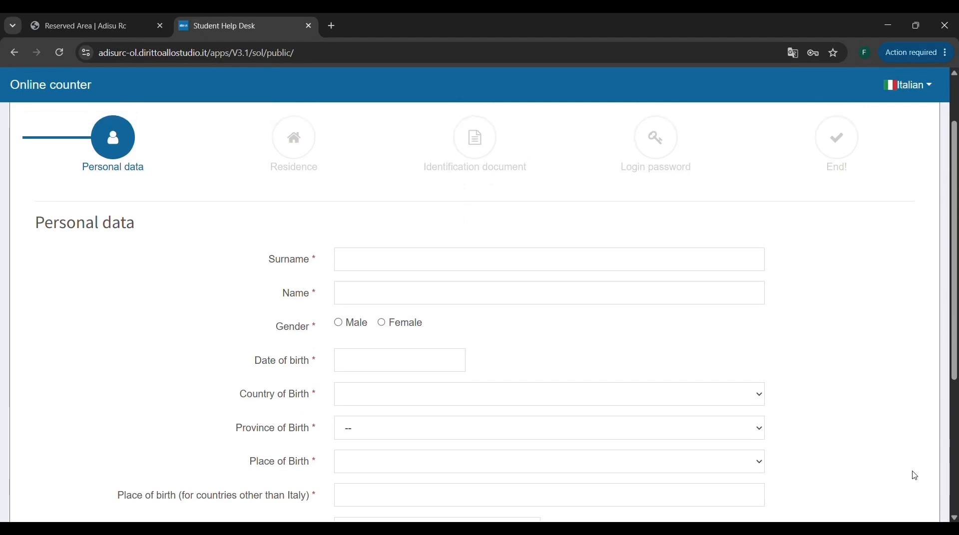
scroll(915, 476, down, 2)
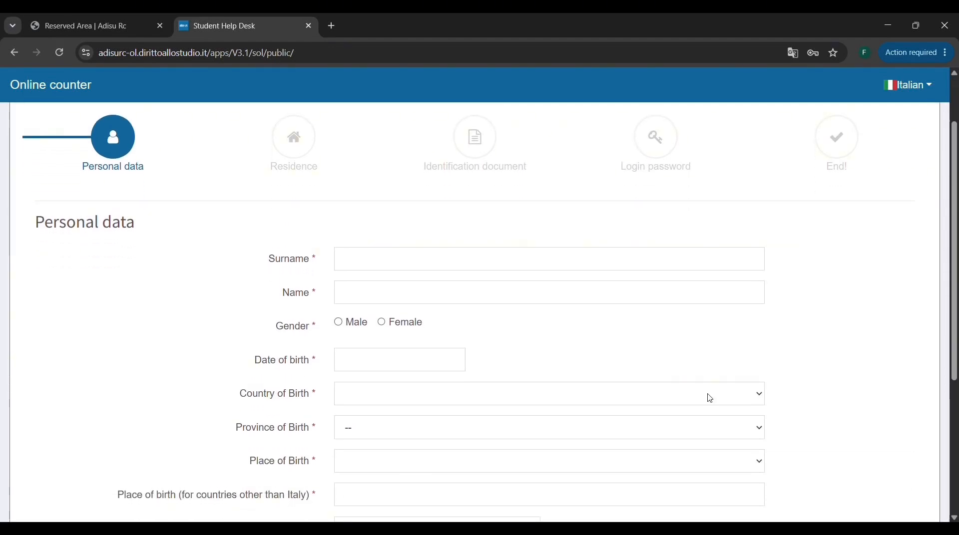
click(475, 262)
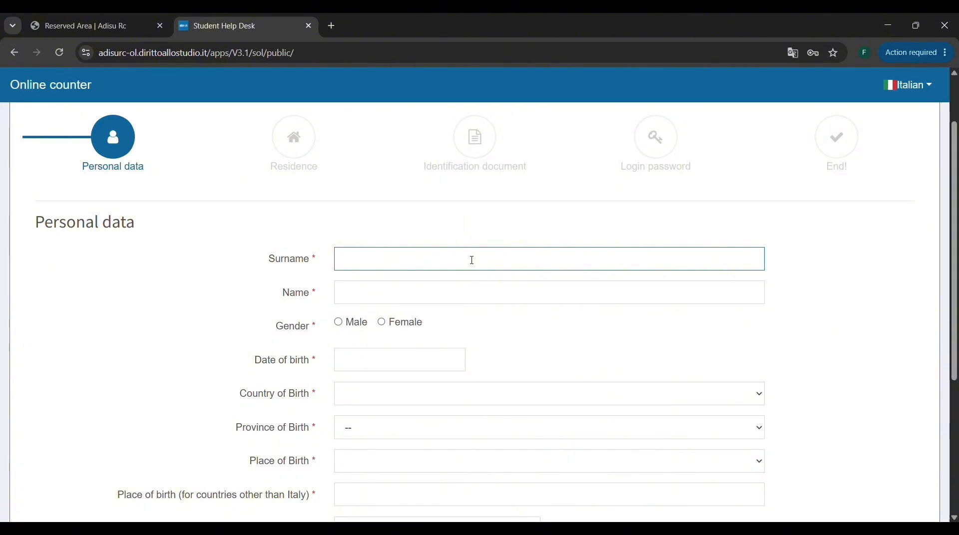
click(468, 294)
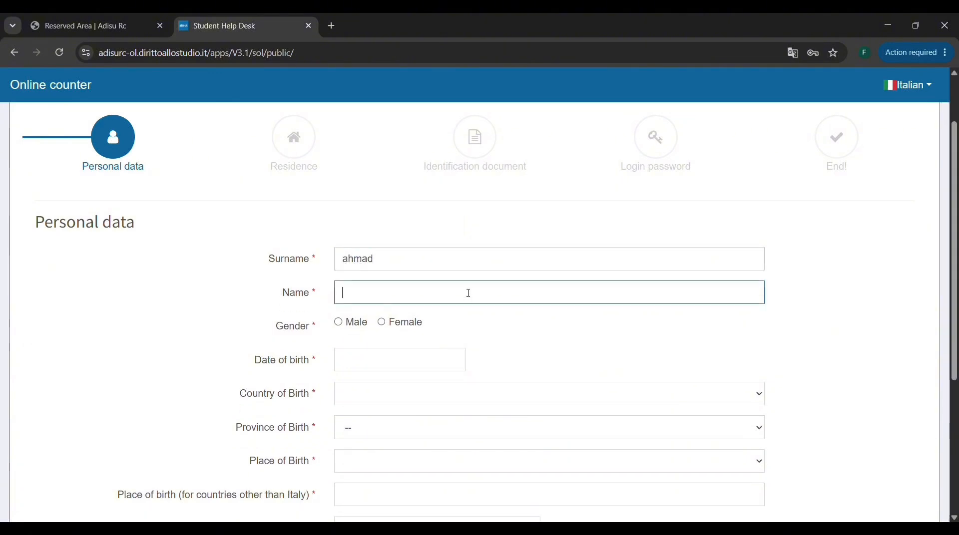
click(339, 325)
Enter the student's date of birth in the personal data form.
scroll(337, 326, down, 1)
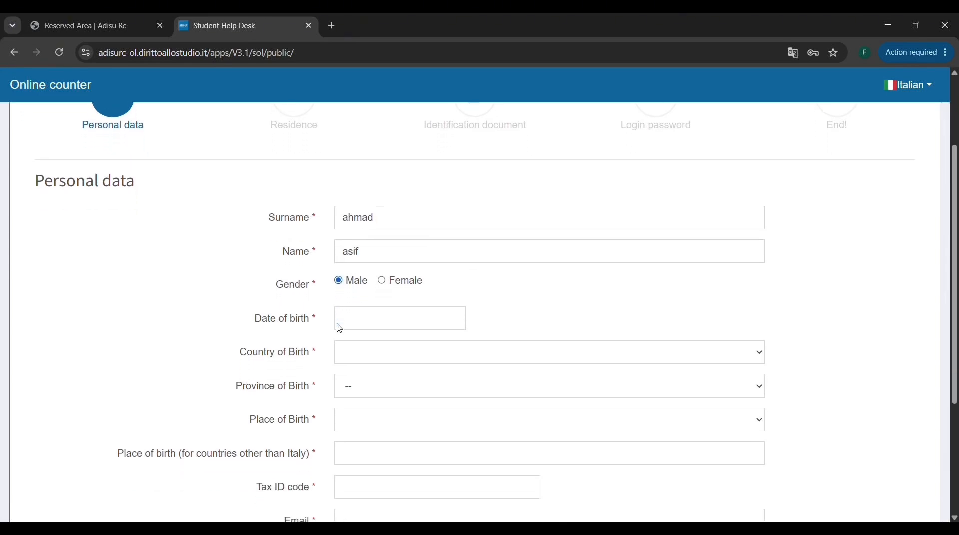
click(357, 325)
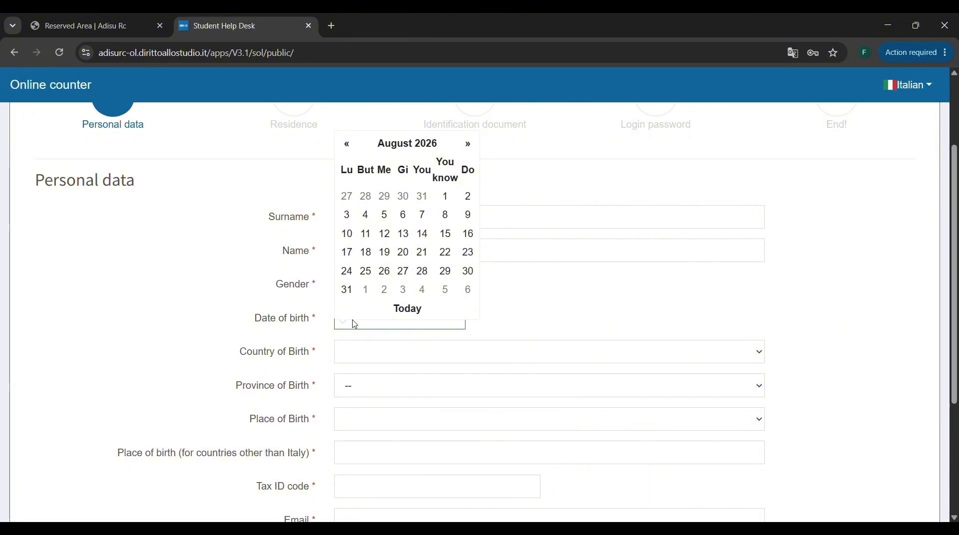
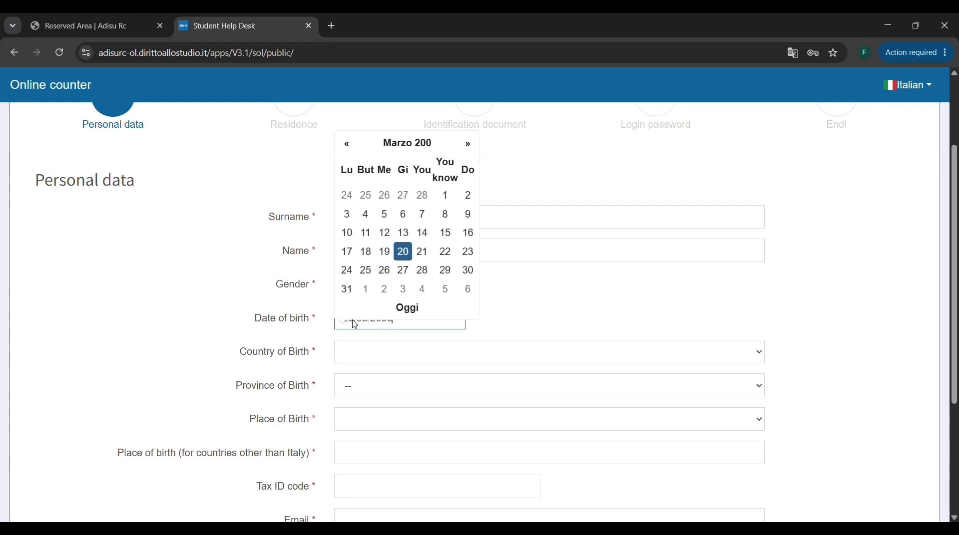
key(Escape)
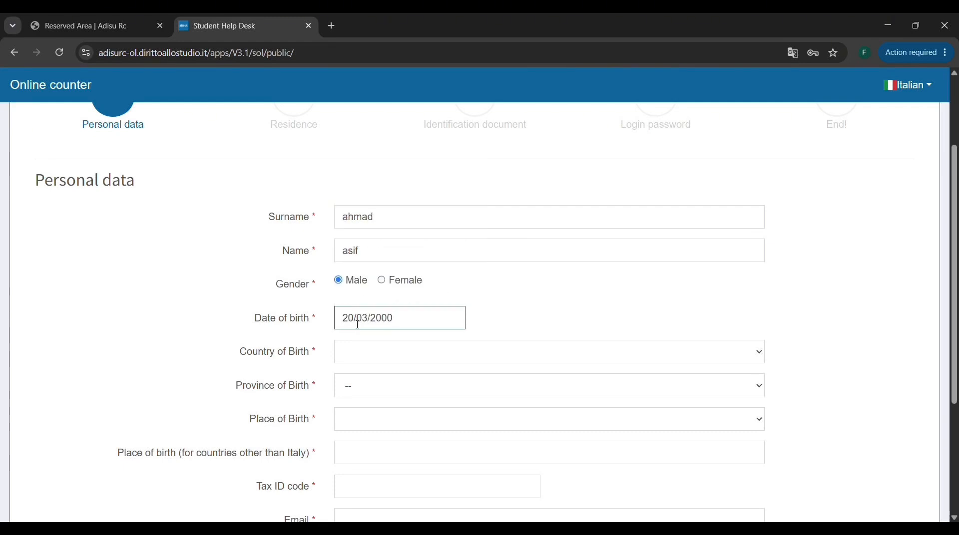
Set the country of birth to PAKISTAN (Z236) and enter "cityname" as the place of birth for countries other than Italy.
scroll(358, 324, down, 1)
click(355, 325)
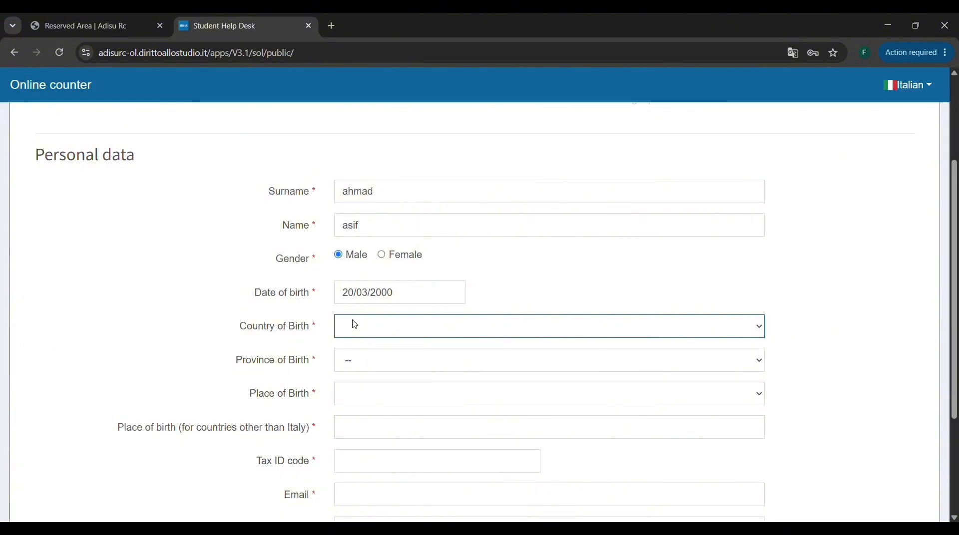
key(p)
scroll(355, 324, down, 3)
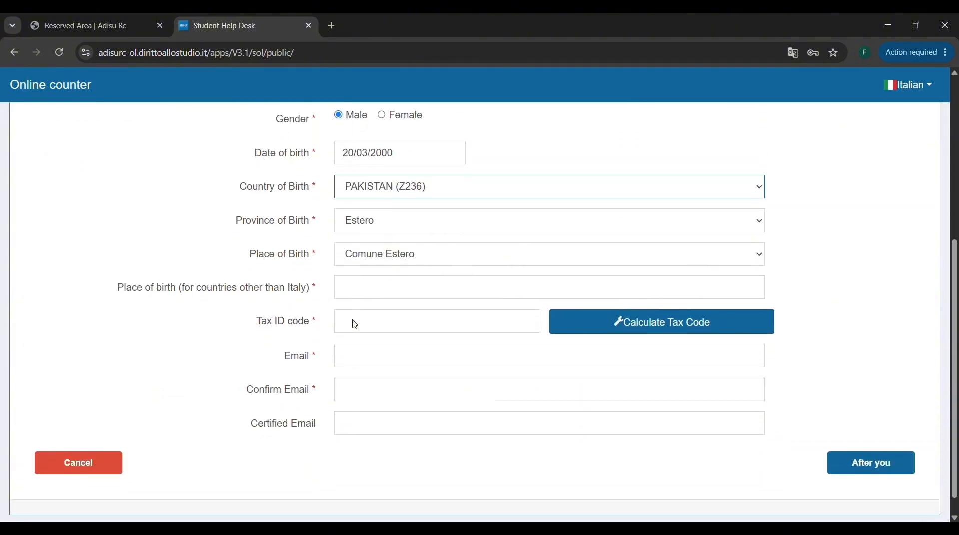
click(394, 289)
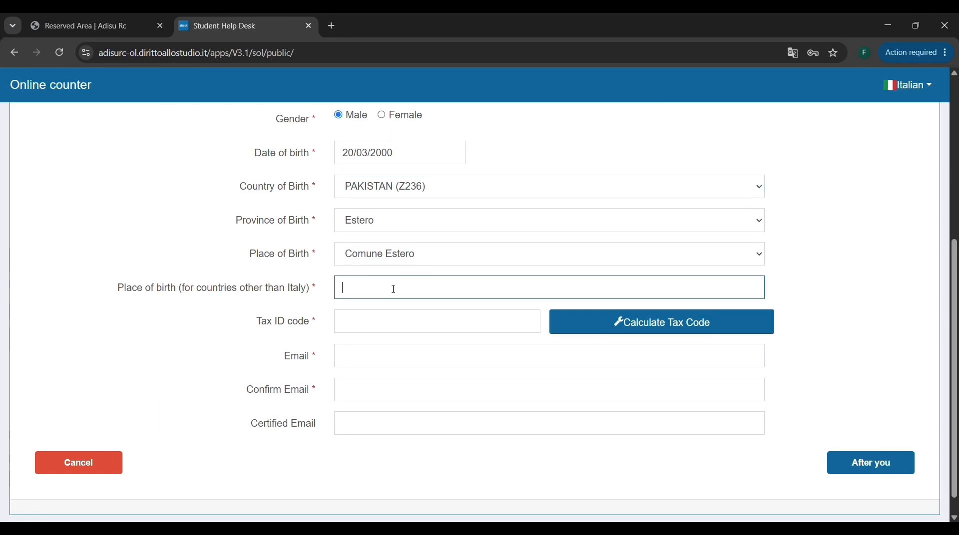
text(citynmame)
Have the form calculate the student's tax ID code from the personal details entered.
click(371, 325)
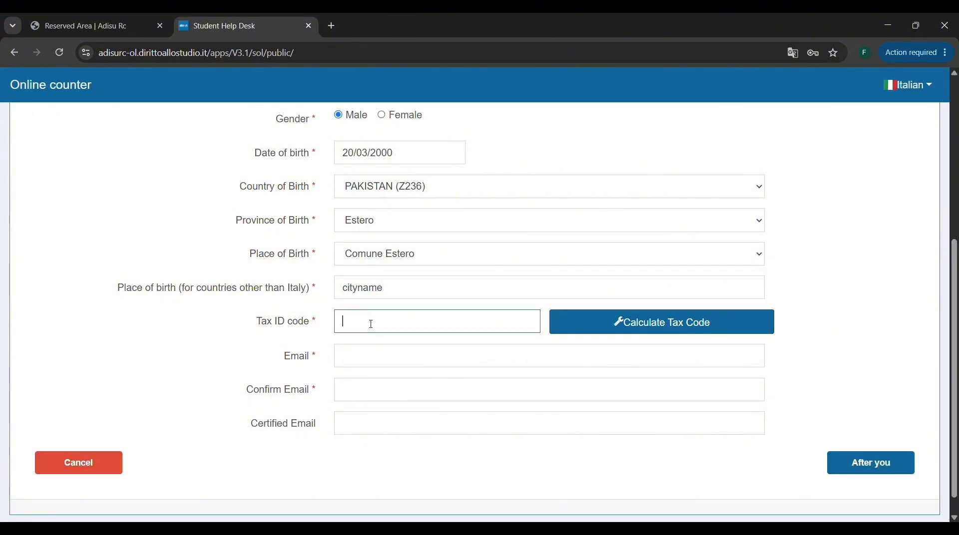
scroll(372, 325, up, 2)
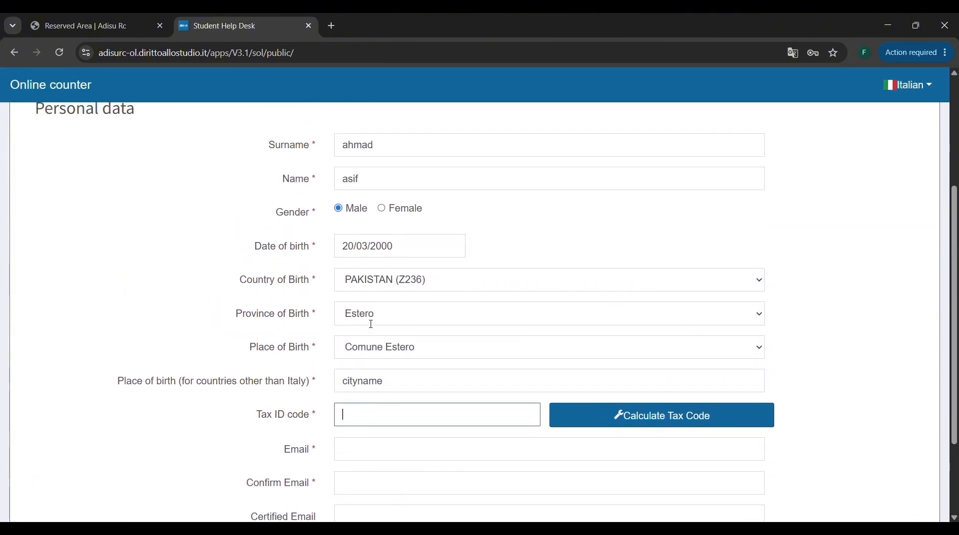
scroll(371, 324, down, 1)
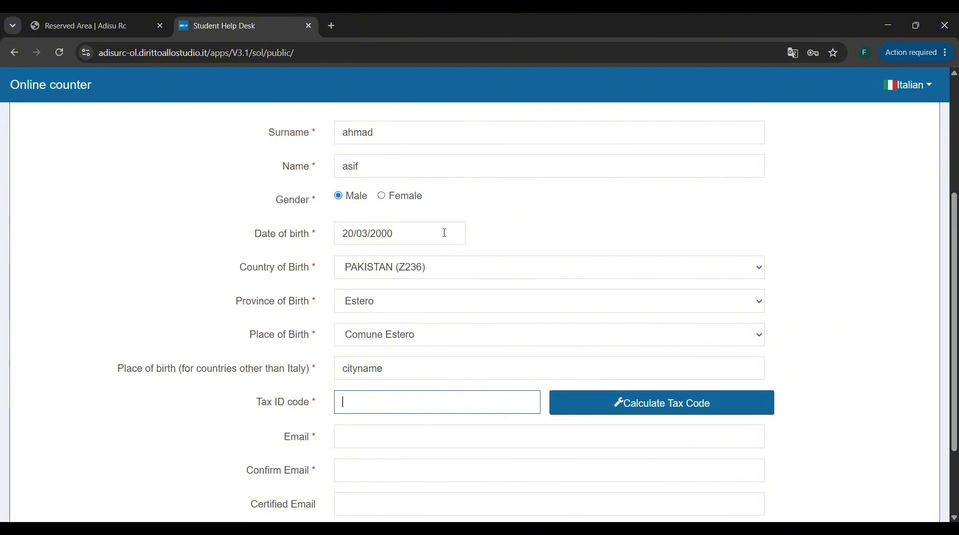
click(633, 407)
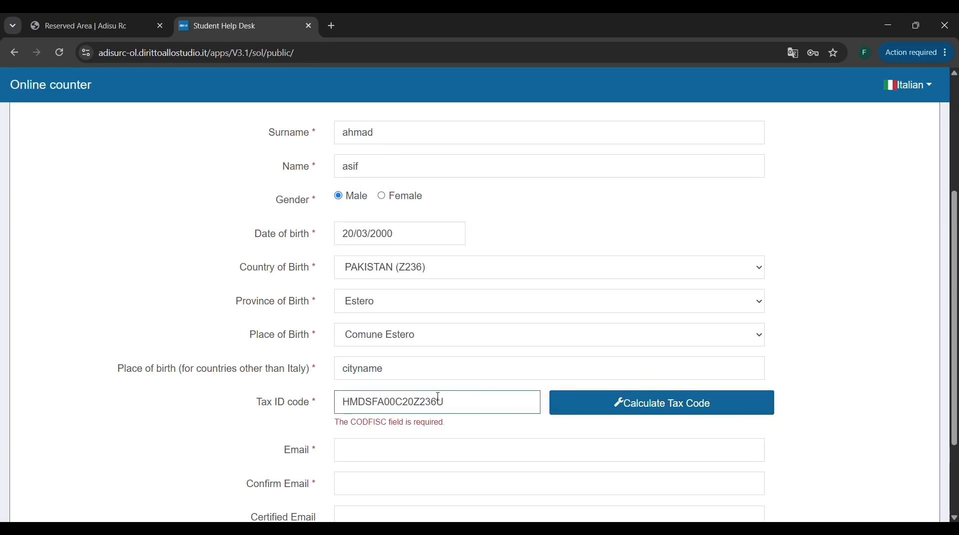
Enter the student's e-mail address in the Email field.
scroll(452, 357, down, 1)
scroll(452, 357, down, 3)
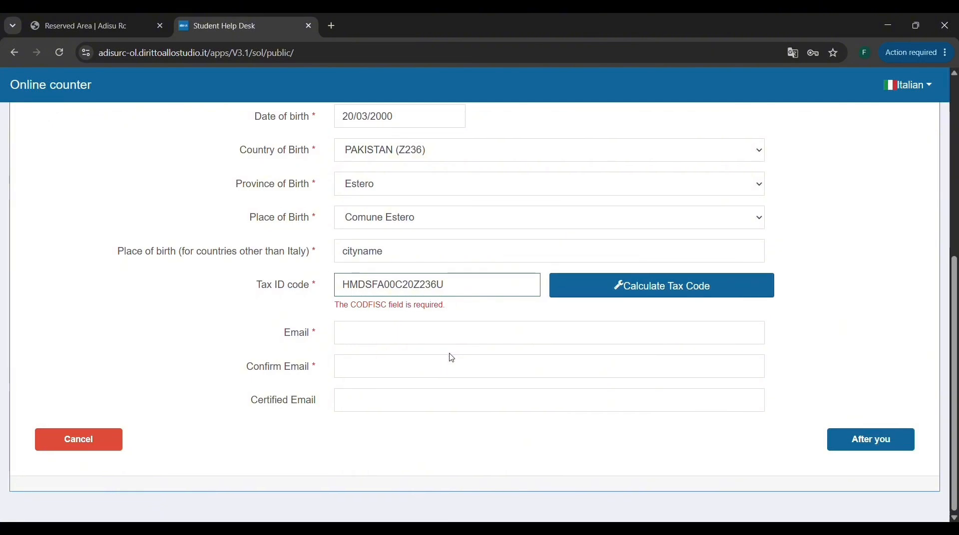
click(437, 345)
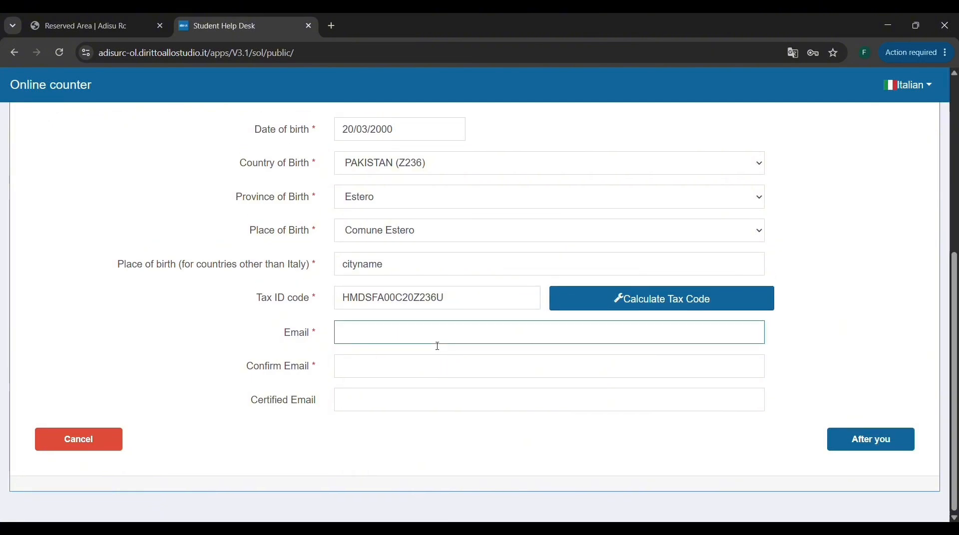
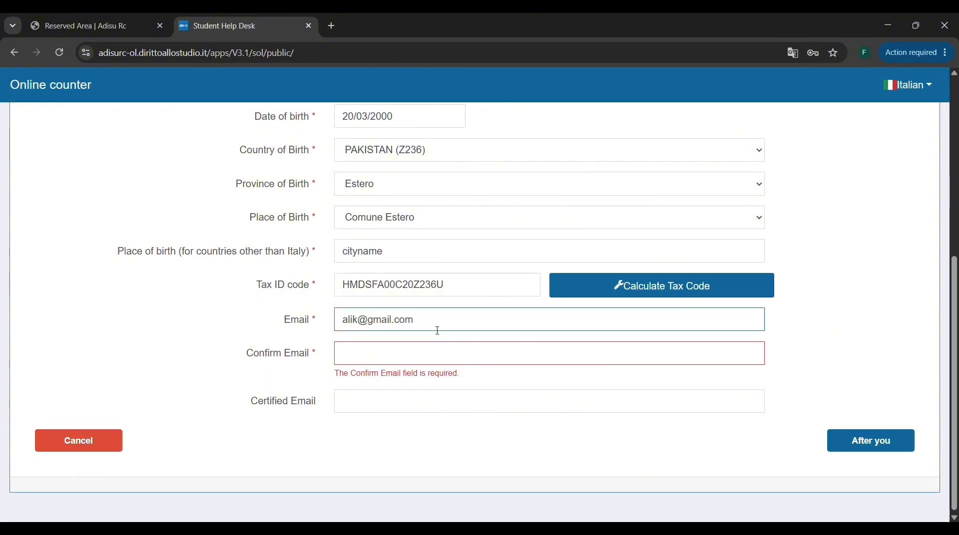
Copy the student's e-mail address into the Confirm Email and Certified Email fields.
triple_click(426, 326)
key(ctrl+c)
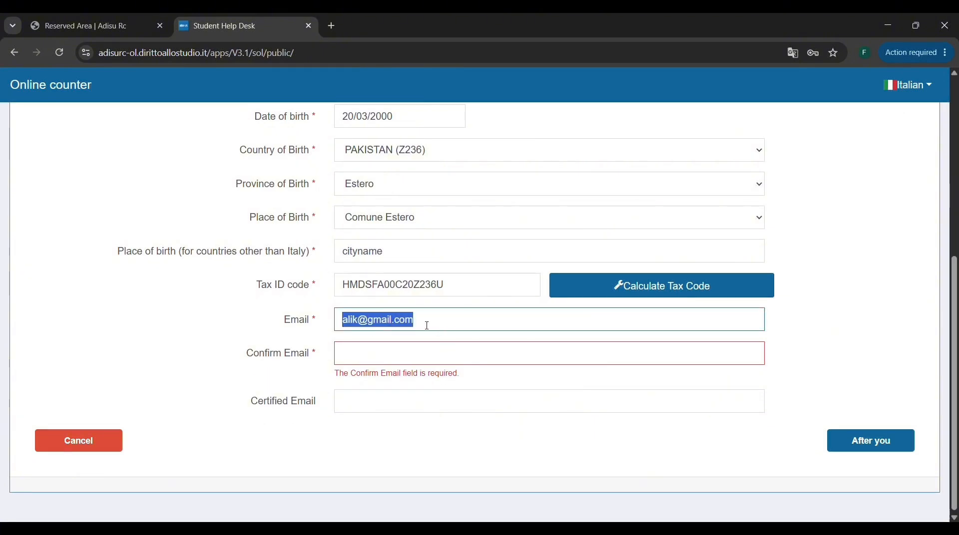
click(414, 359)
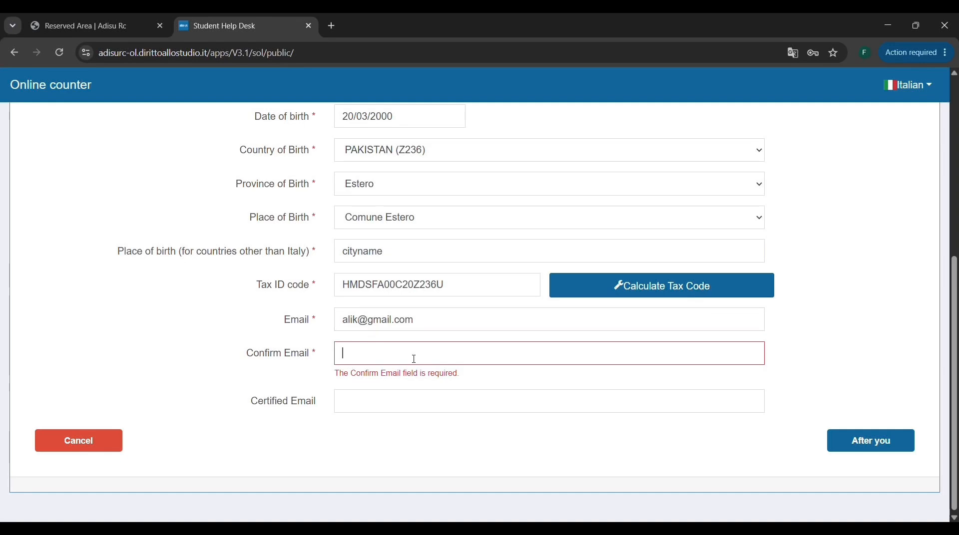
key(ctrl+v)
click(403, 401)
key(ctrl+v)
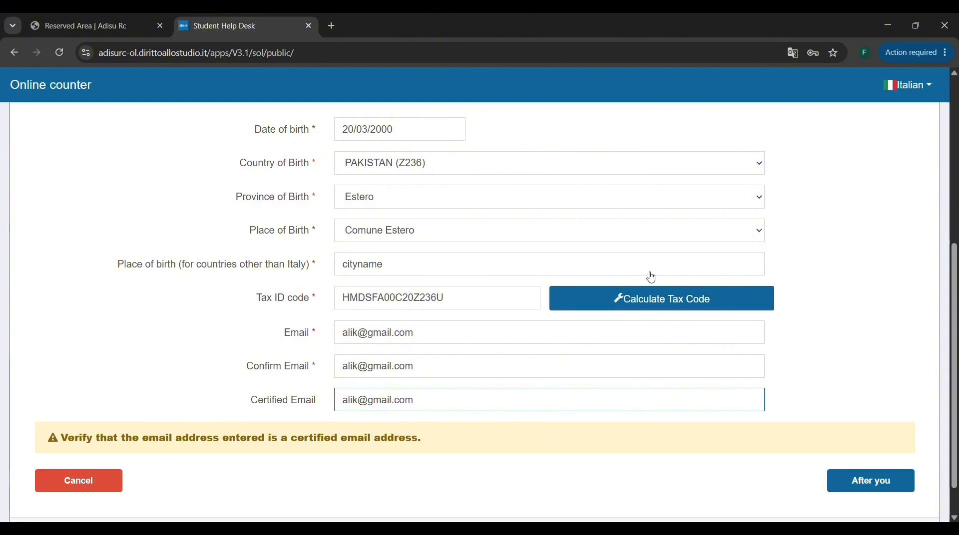
Review the completed personal data and continue to the Residence section of the registration.
scroll(648, 274, up, 2)
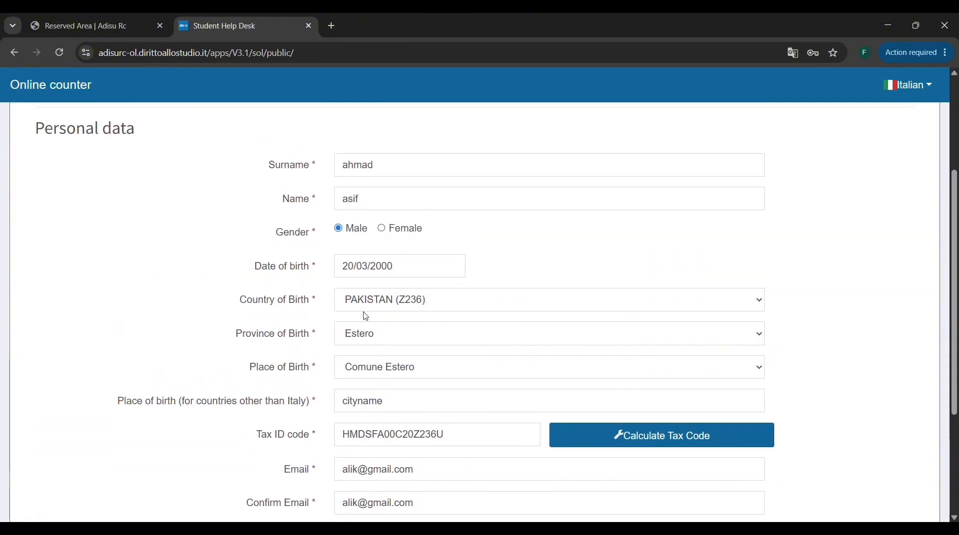
scroll(366, 316, down, 2)
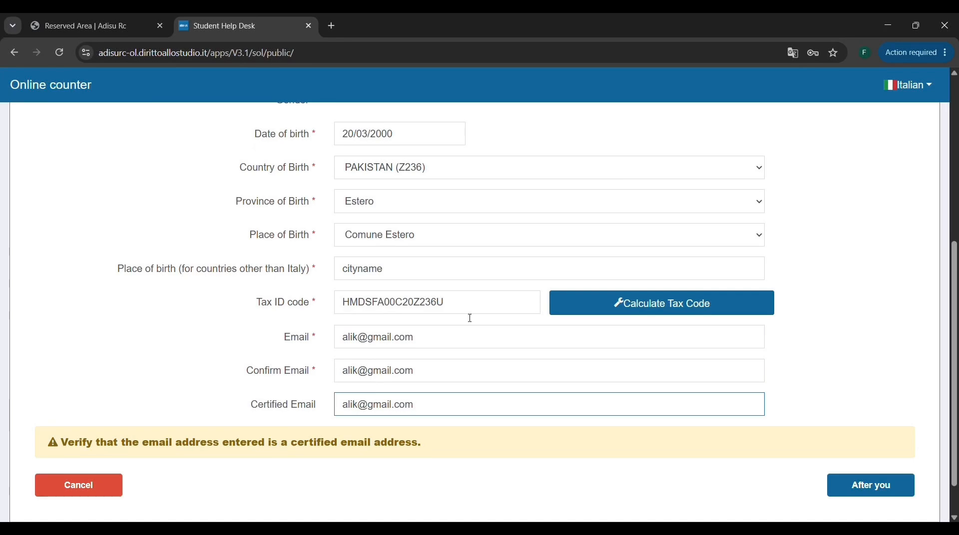
scroll(482, 318, down, 1)
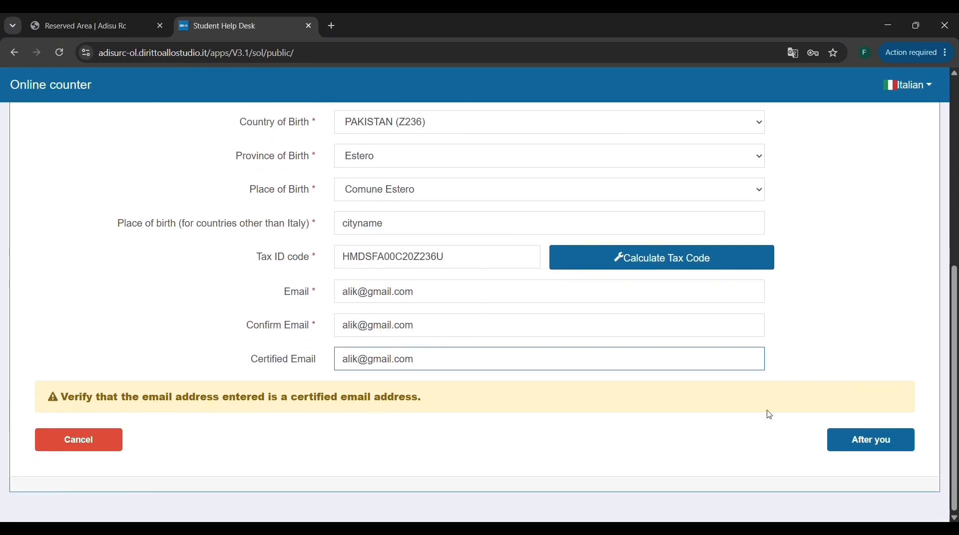
click(870, 442)
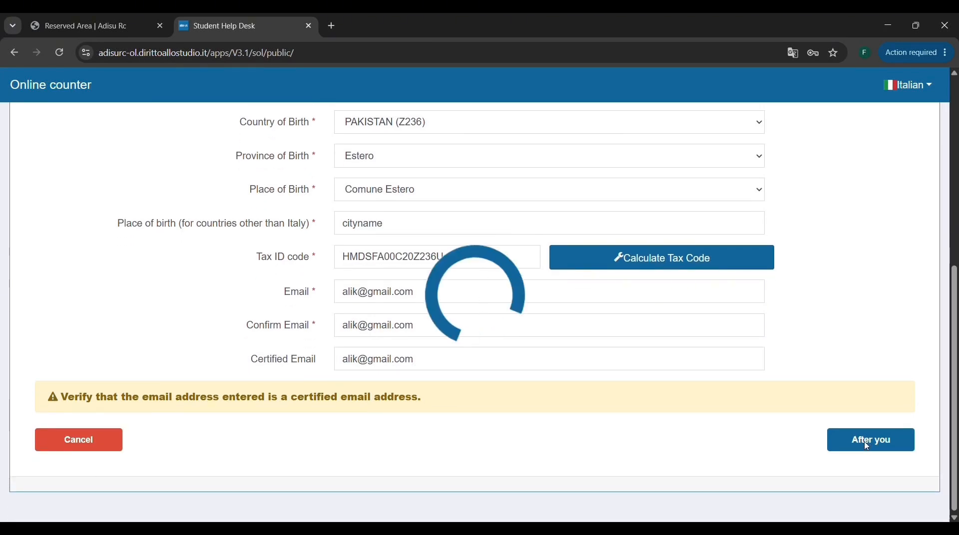
scroll(868, 446, up, 3)
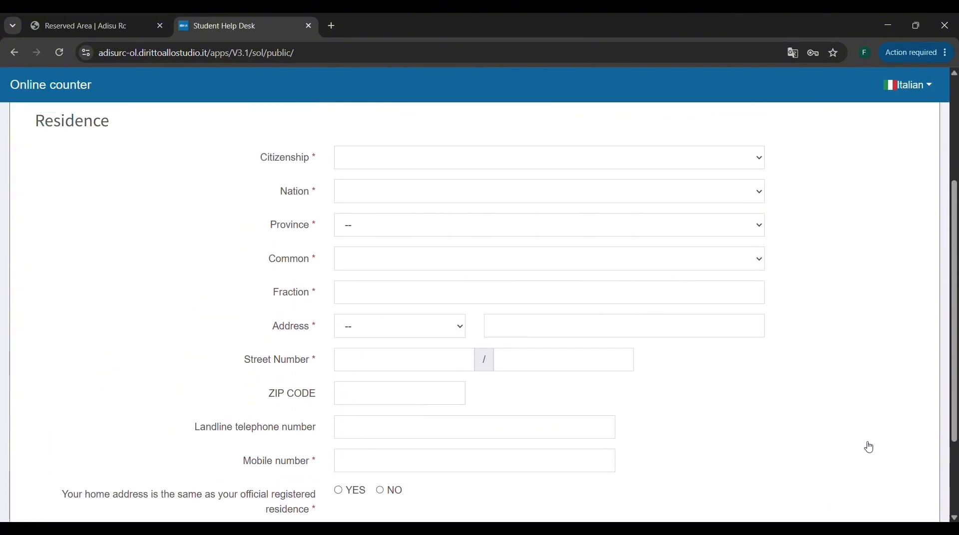
Set both the citizenship and the nation of residence to PAKISTAN (Z236).
scroll(868, 447, up, 2)
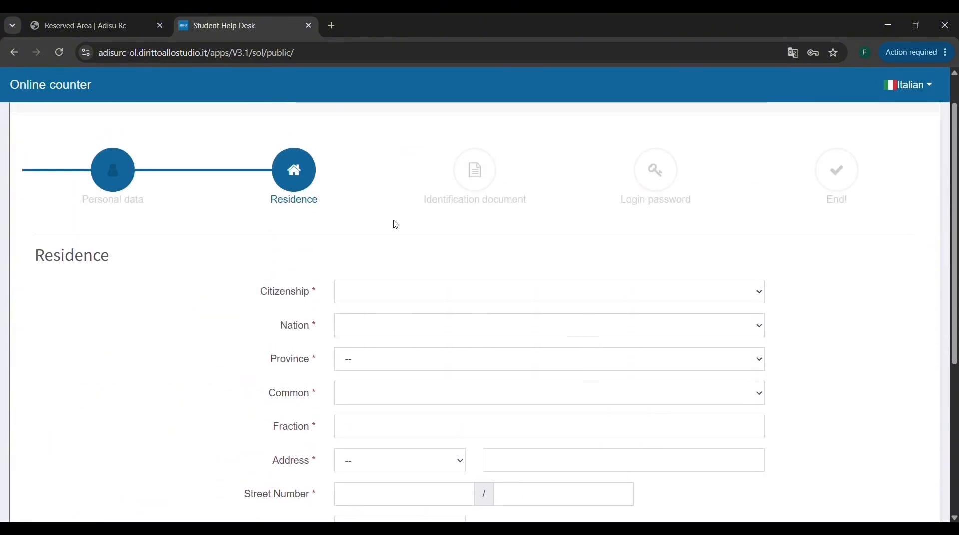
scroll(391, 223, down, 1)
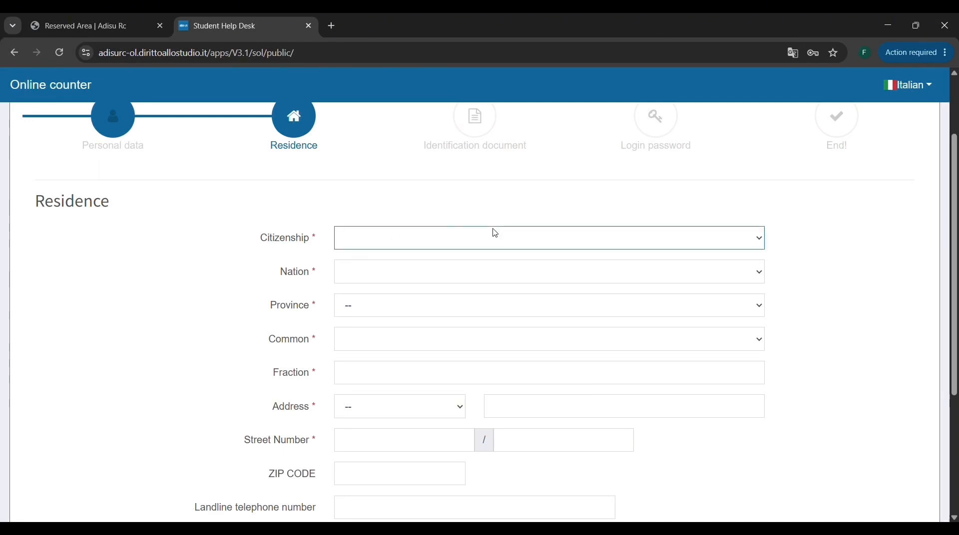
text(pak)
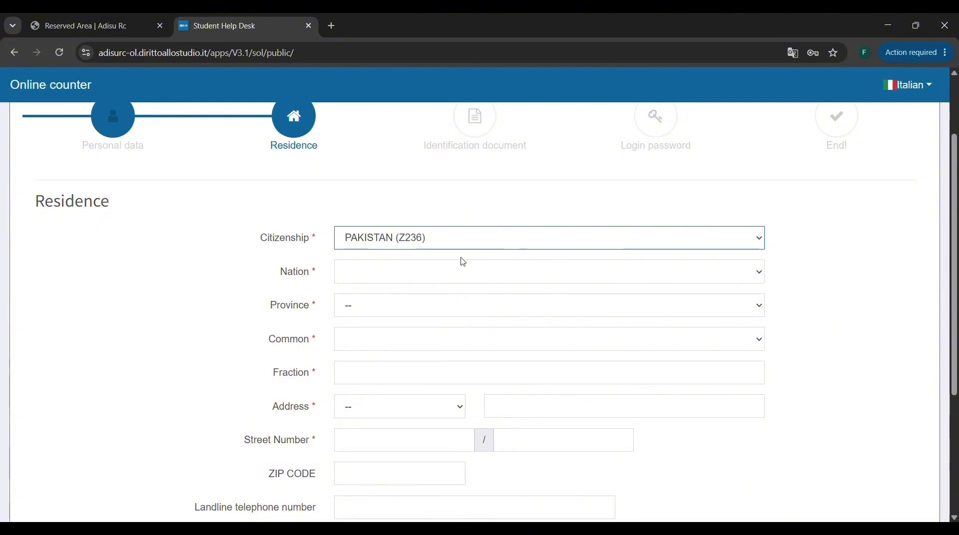
text(pak)
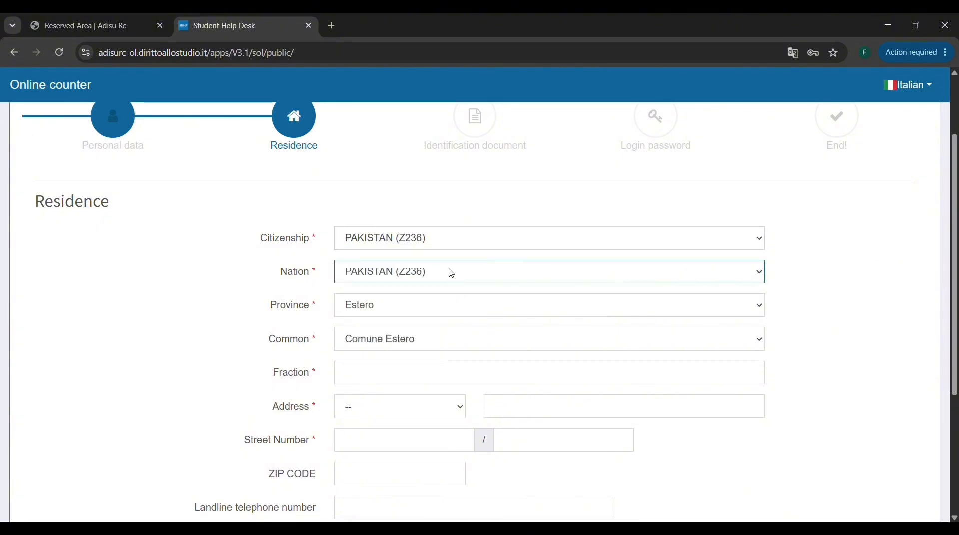
Enter "cityname" as the Fraction of the residence.
click(414, 382)
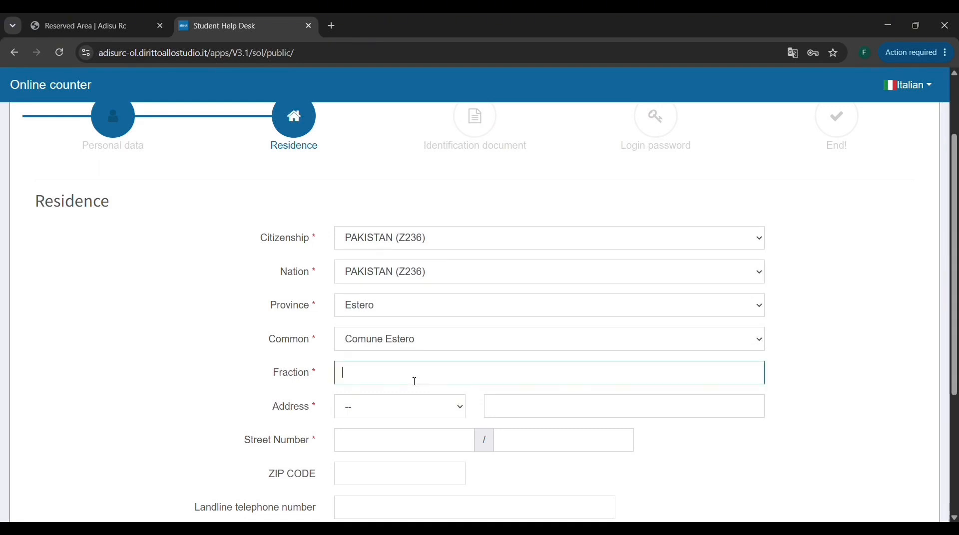
text(citynamw\e)
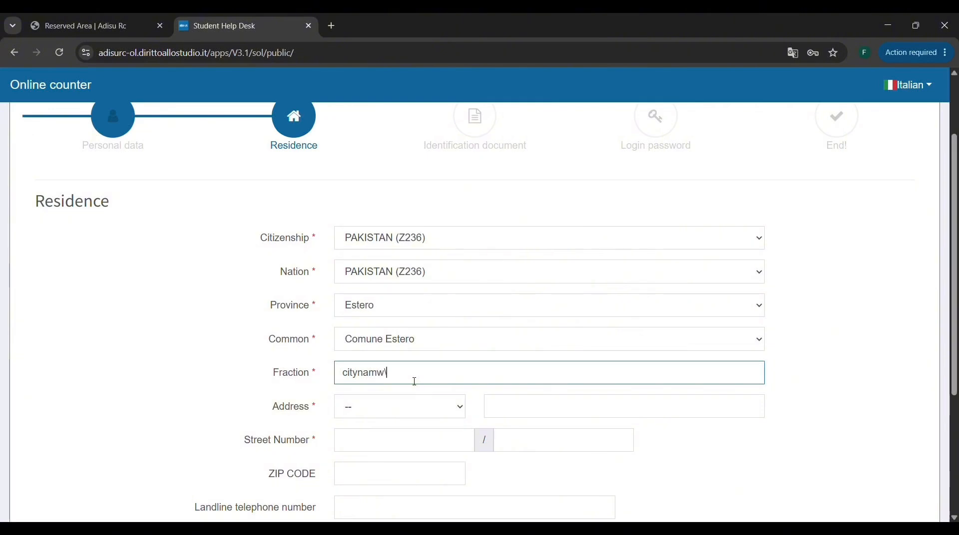
key(BackSpace)
key(BackSpace)
key(BackSpace)
text(e)
key(Tab)
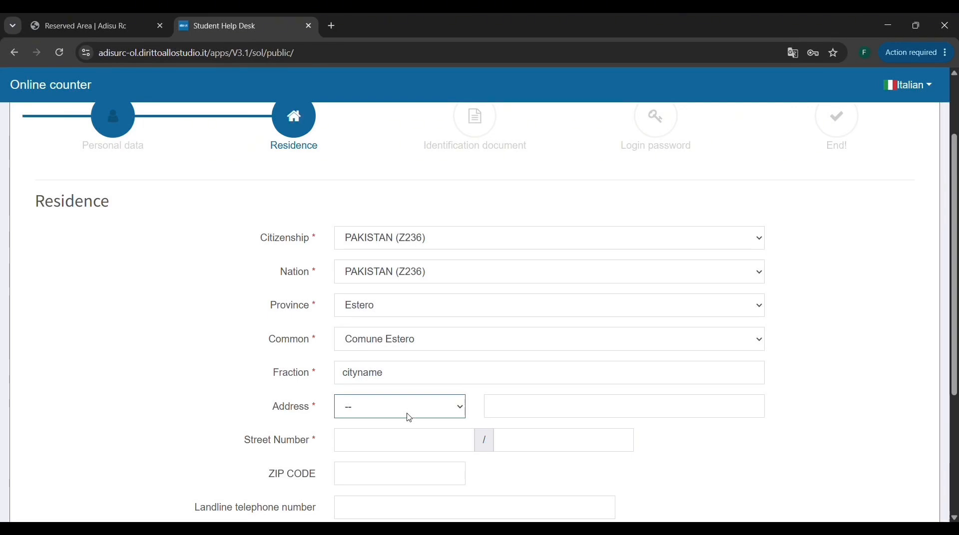
Set the residence address type to Altro and fill in the street number.
click(384, 138)
click(381, 447)
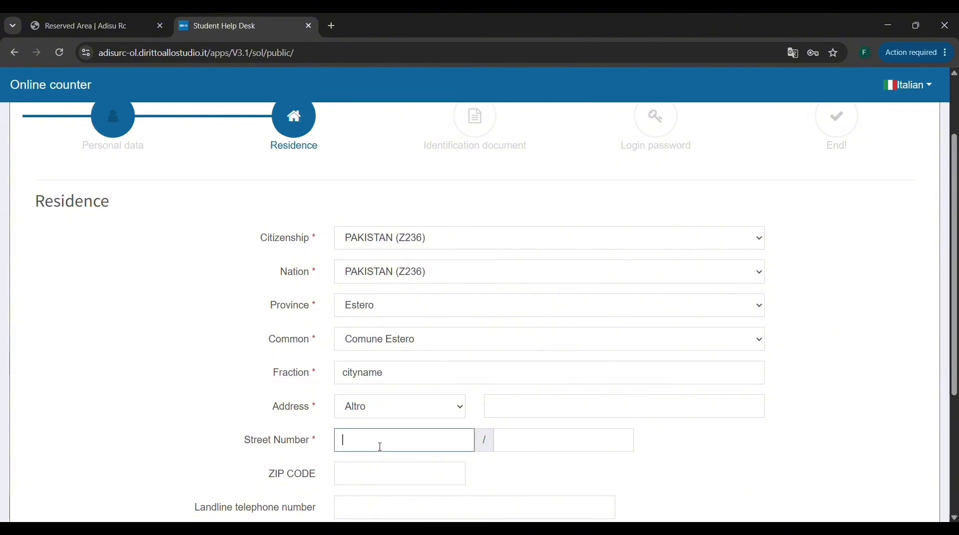
text(00)
scroll(380, 447, down, 2)
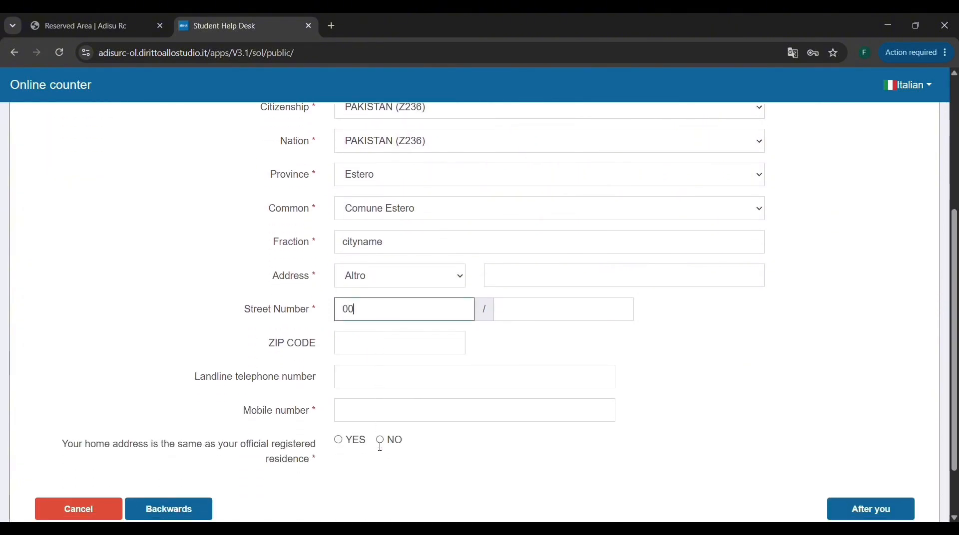
scroll(380, 447, down, 1)
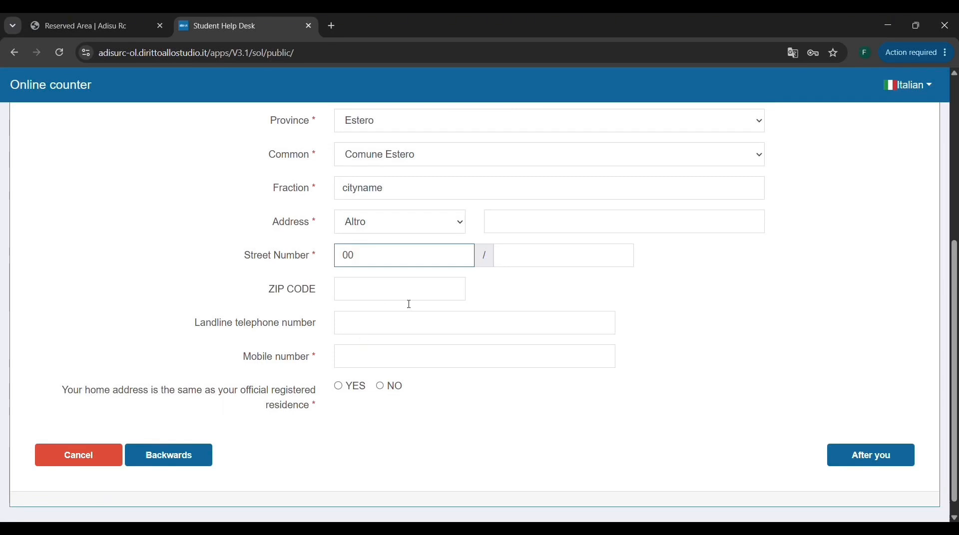
Enter the student's mobile number and answer YES to the home address matching the official registered residence.
click(354, 366)
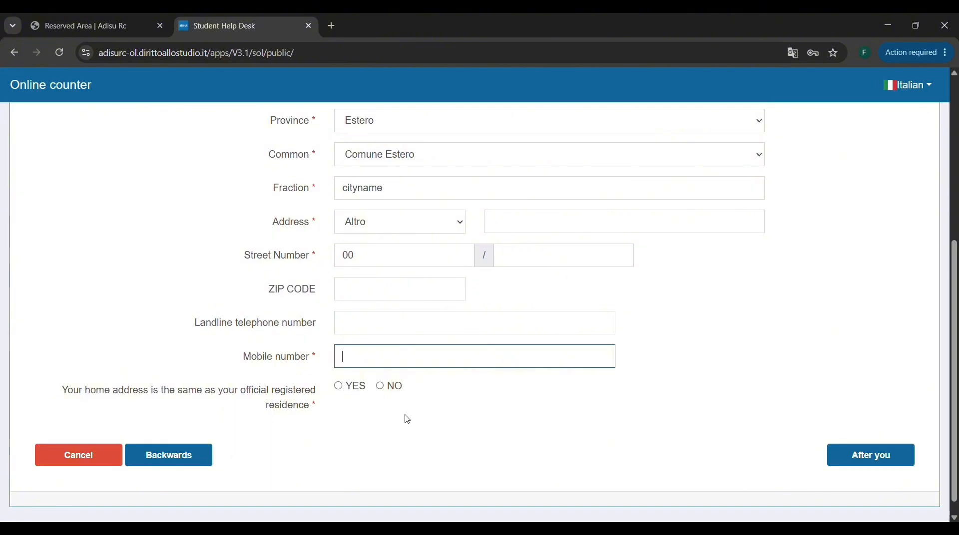
click(447, 472)
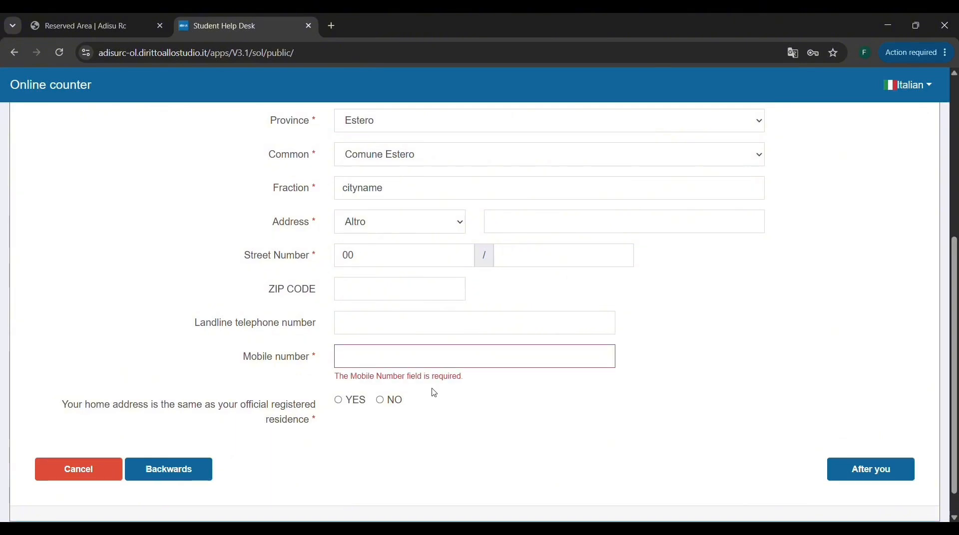
click(417, 359)
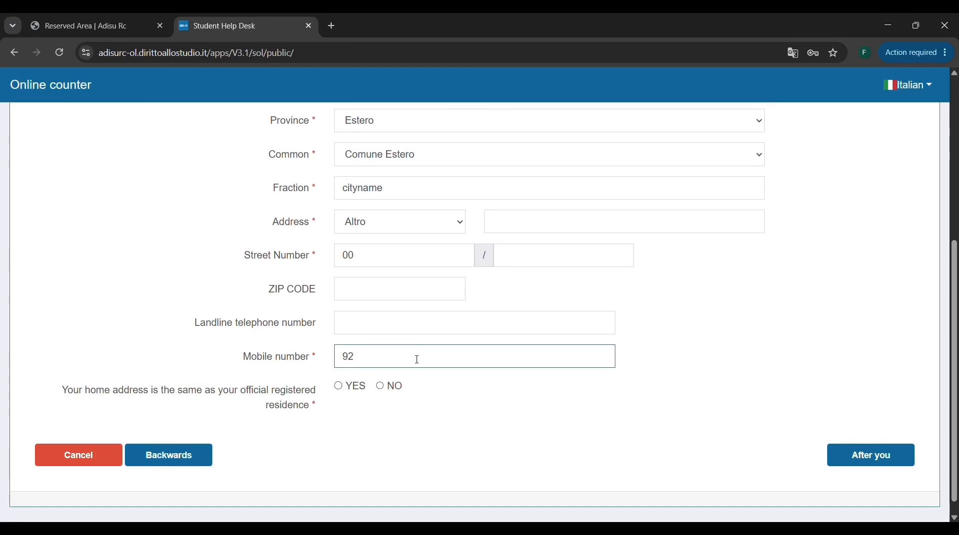
click(340, 393)
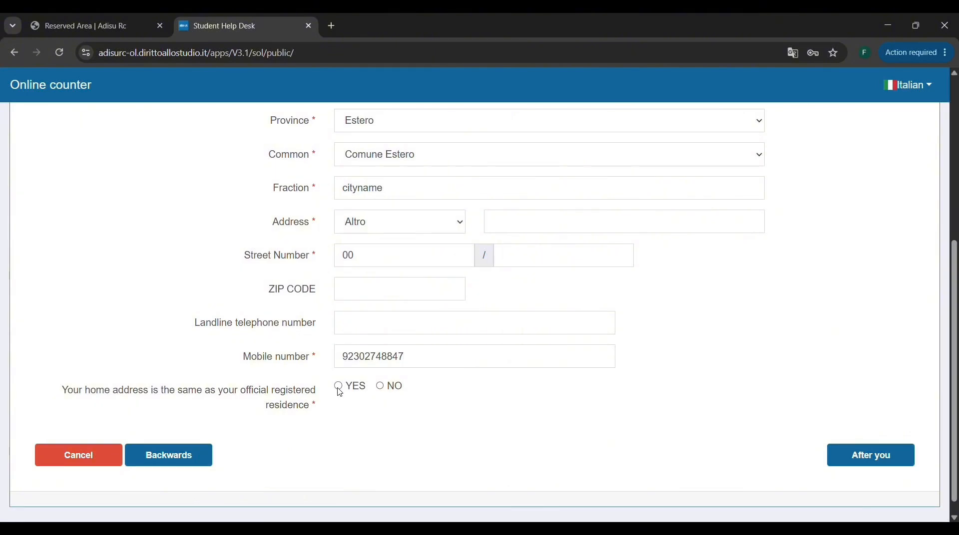
click(338, 388)
Review the residence data, fill in the missing address text and continue to the Identification document section.
scroll(867, 325, up, 3)
scroll(868, 325, down, 2)
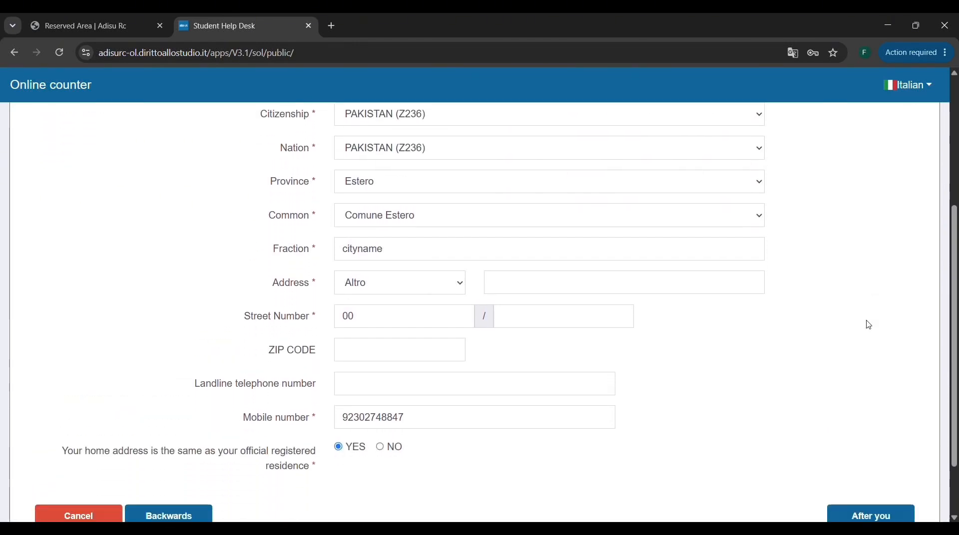
scroll(869, 325, down, 1)
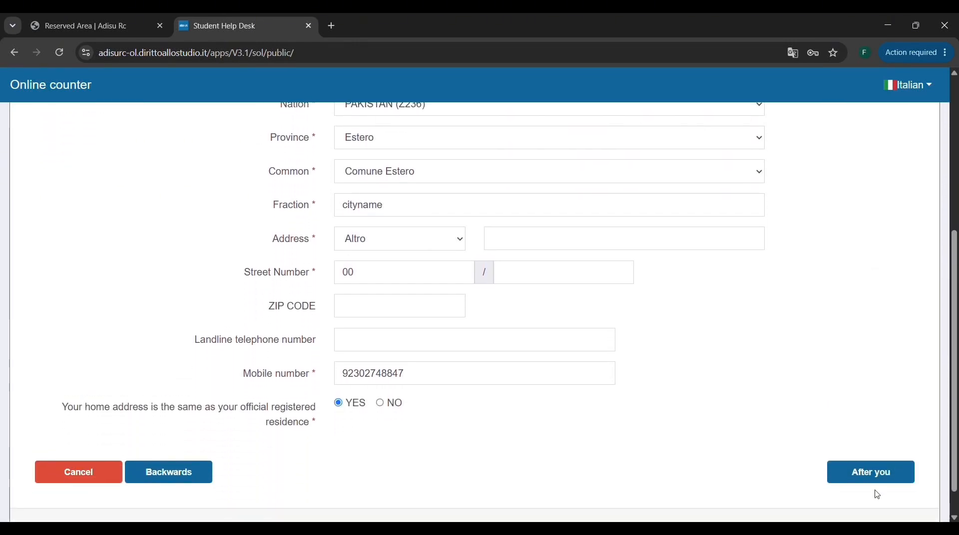
click(889, 470)
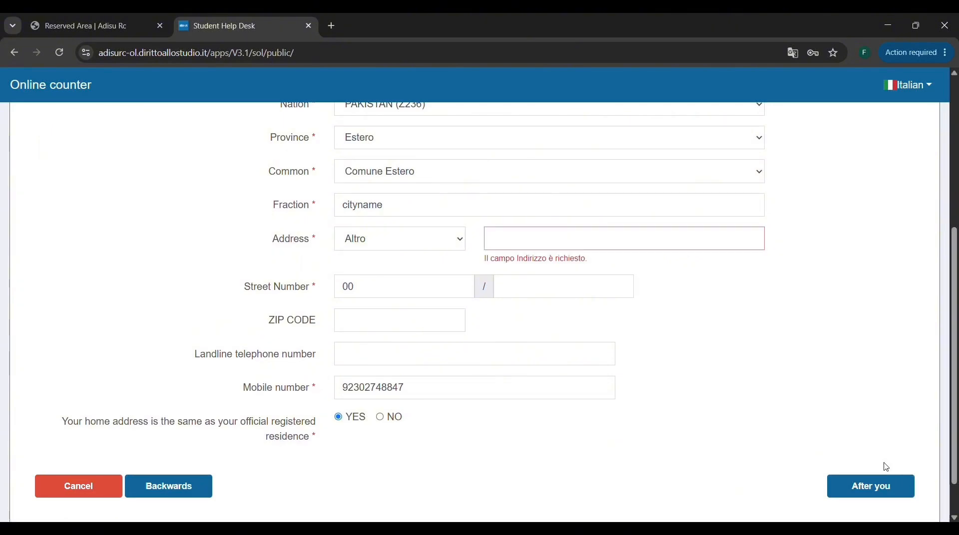
click(611, 240)
text(akdd)
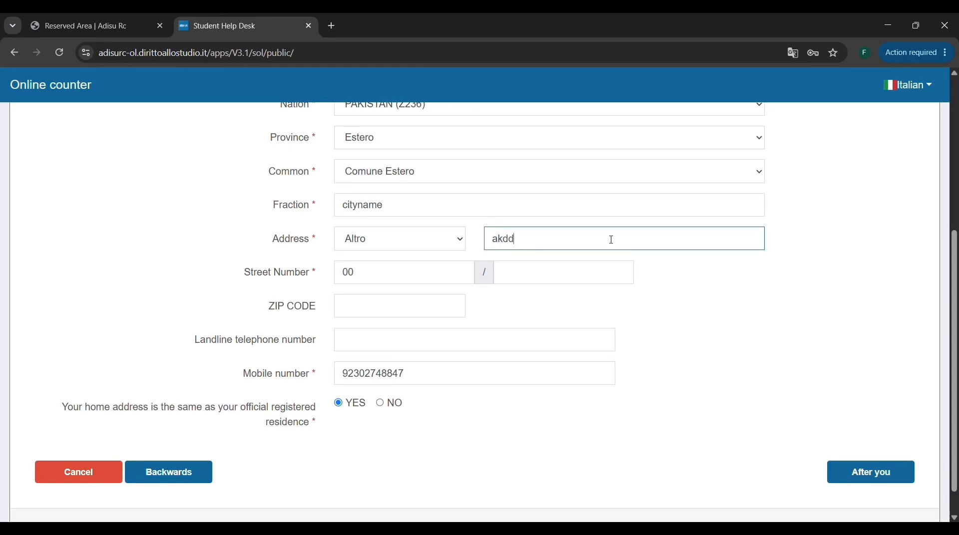
click(843, 476)
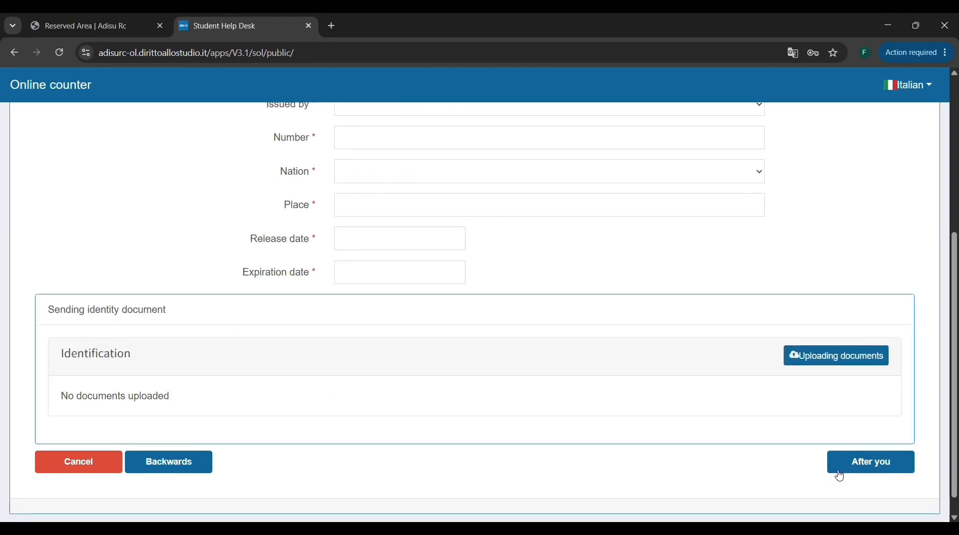
Set the identification document type to PASSAPORTO ORDINARIO, issued by Ente Estero.
scroll(699, 335, up, 5)
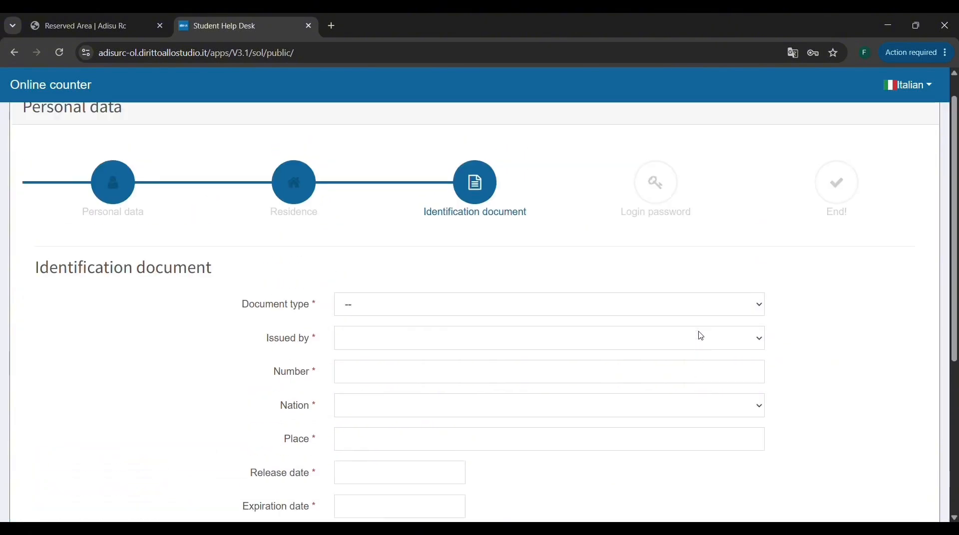
scroll(702, 335, down, 1)
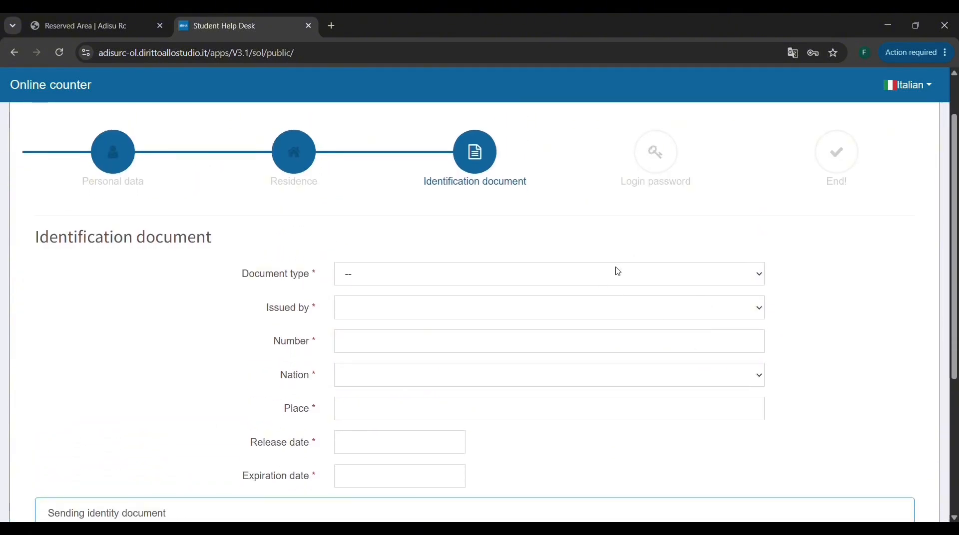
click(756, 278)
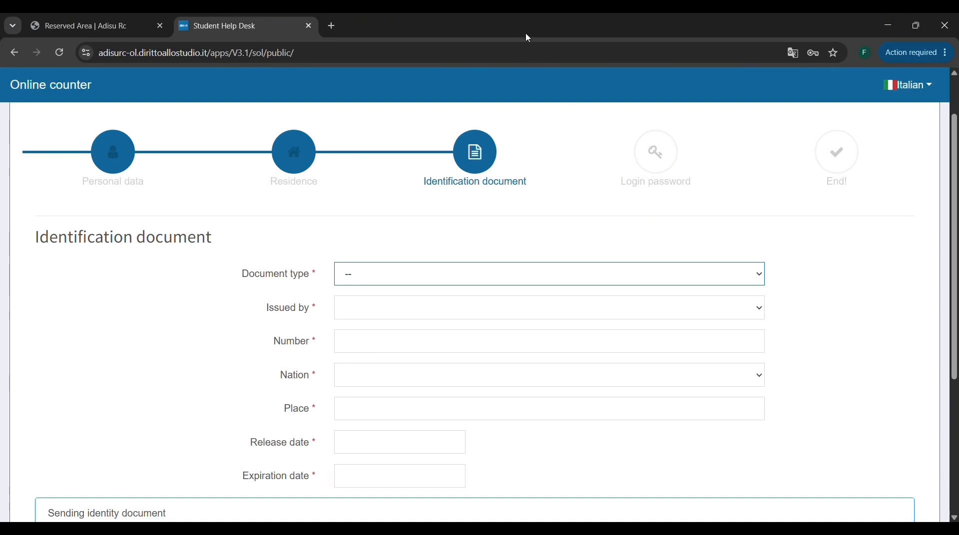
click(522, 73)
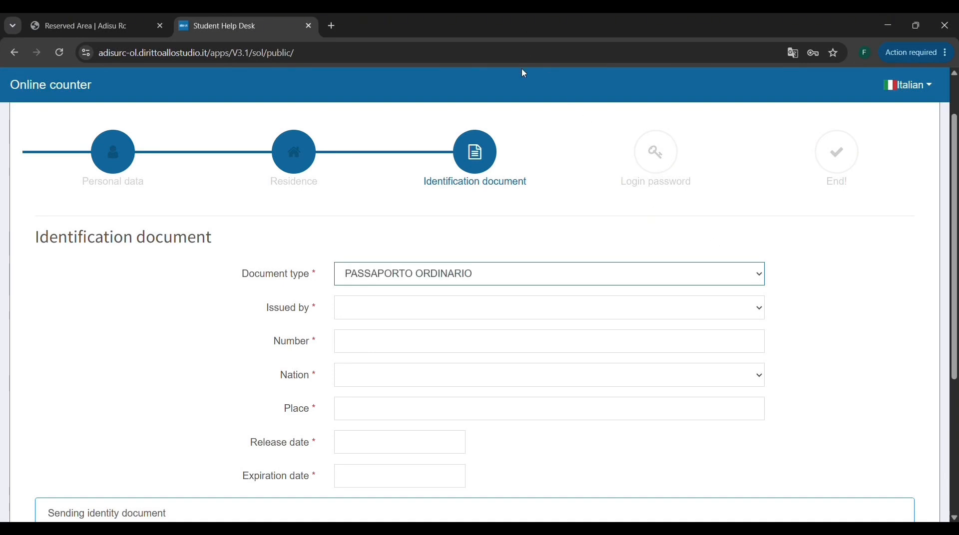
click(445, 305)
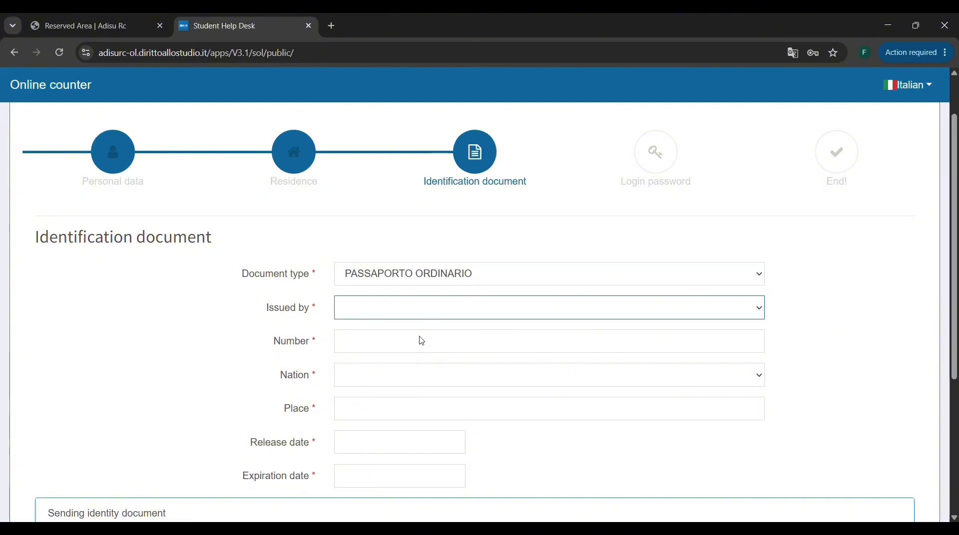
click(390, 423)
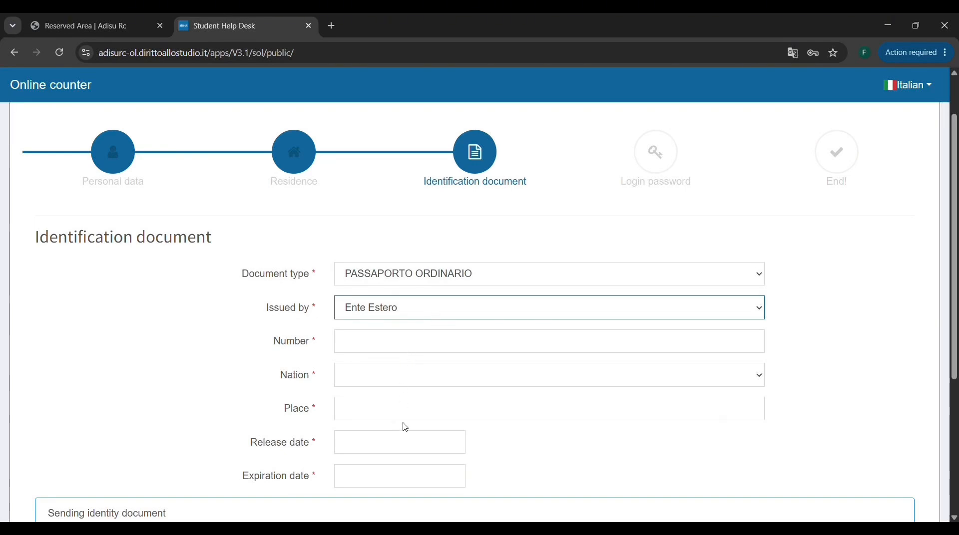
Enter the student's passport number in the Number field of the identification document.
scroll(402, 432, down, 1)
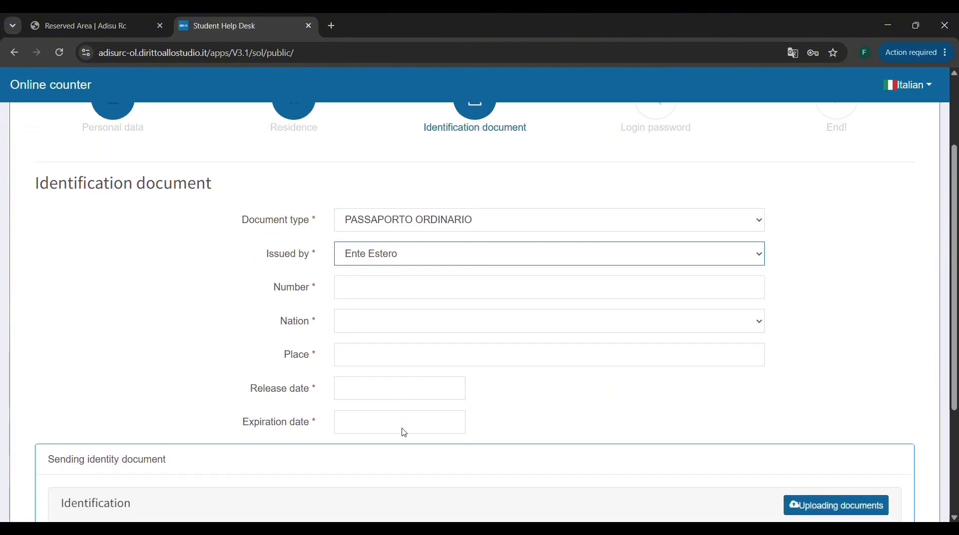
click(444, 293)
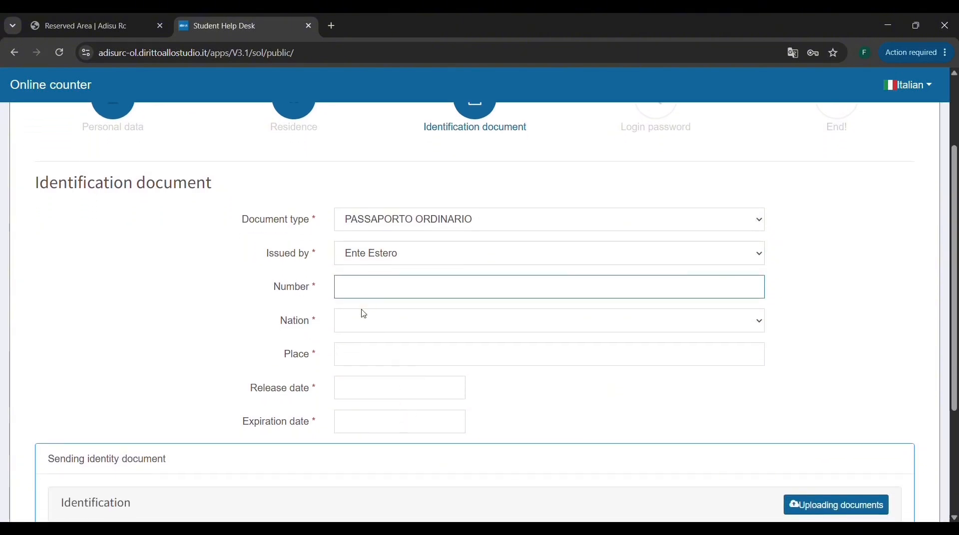
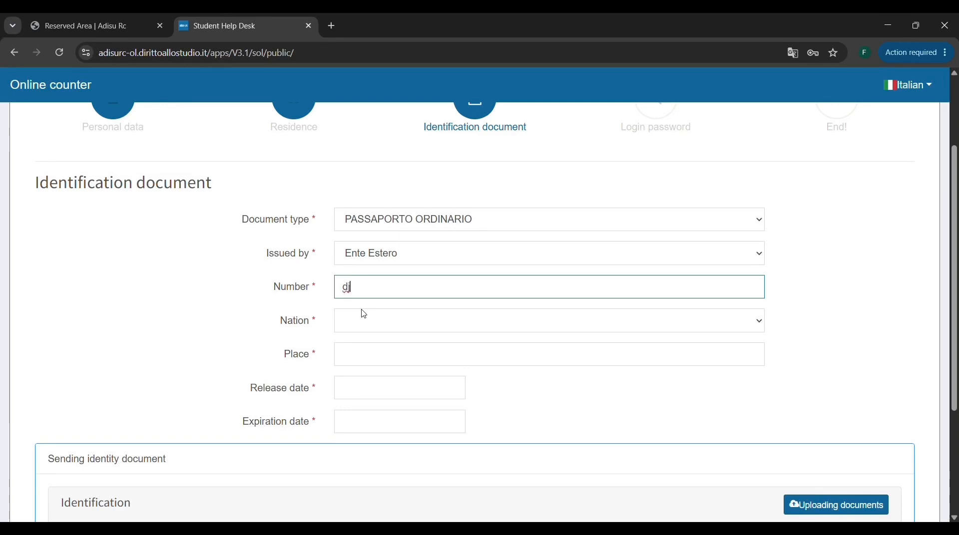
key(Tab)
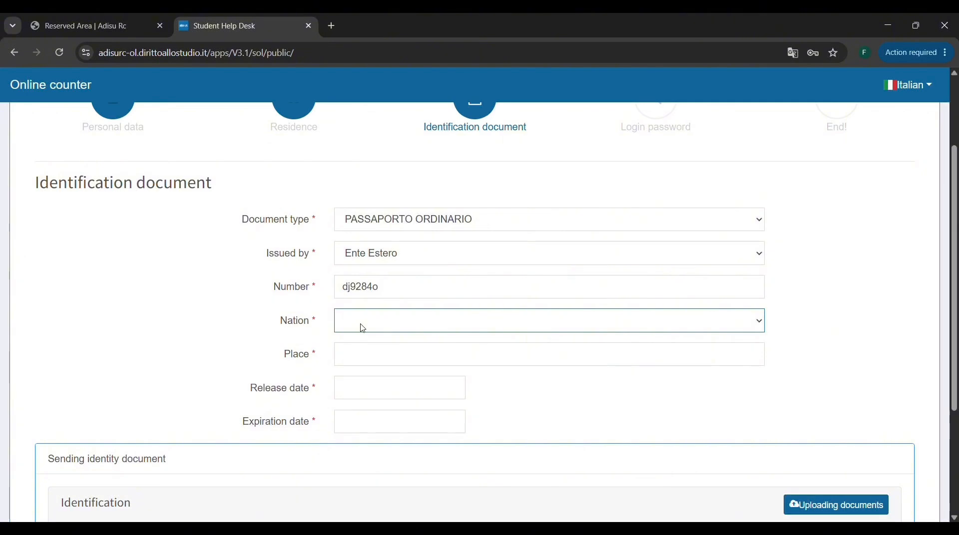
Set the passport's issuing nation to PAKISTAN (Z236) and its place to "cityname".
text(pak)
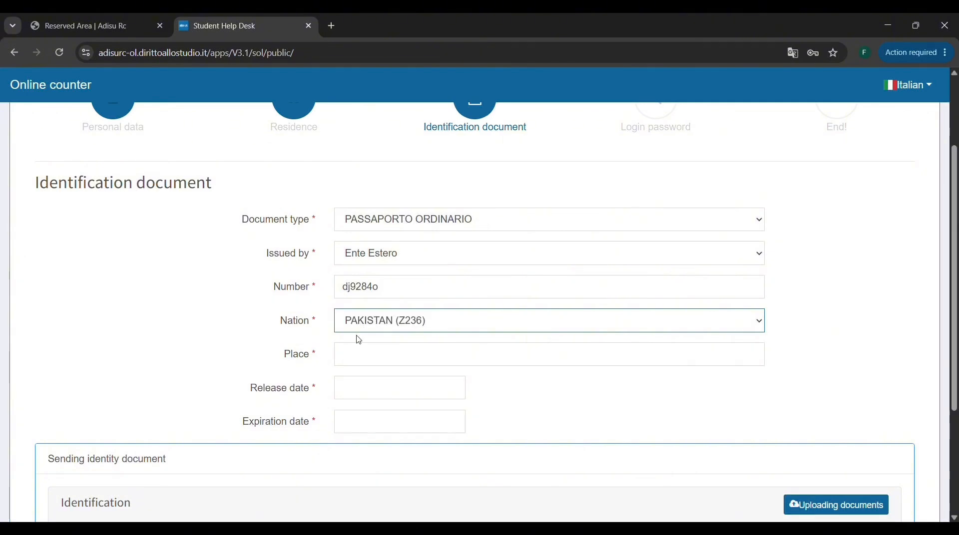
click(357, 355)
text(c)
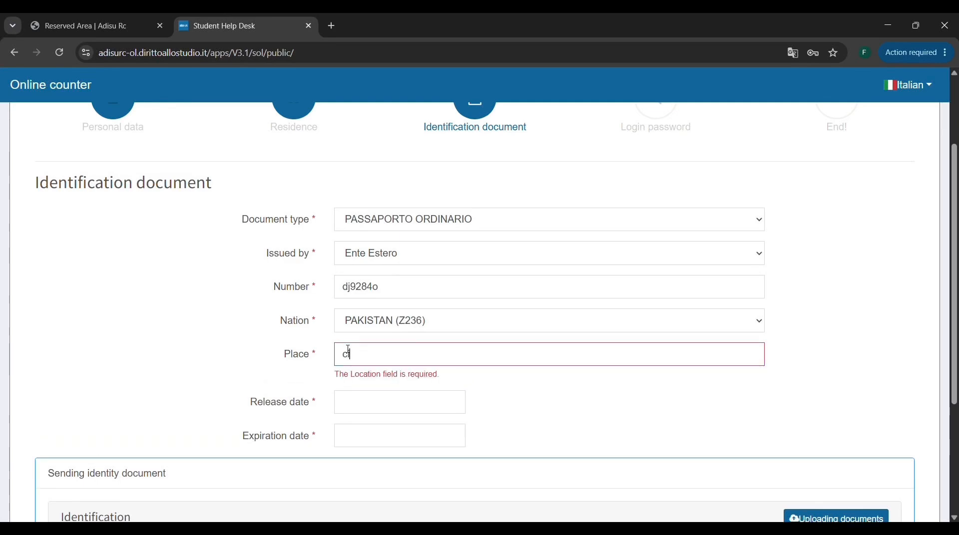
text(ityname)
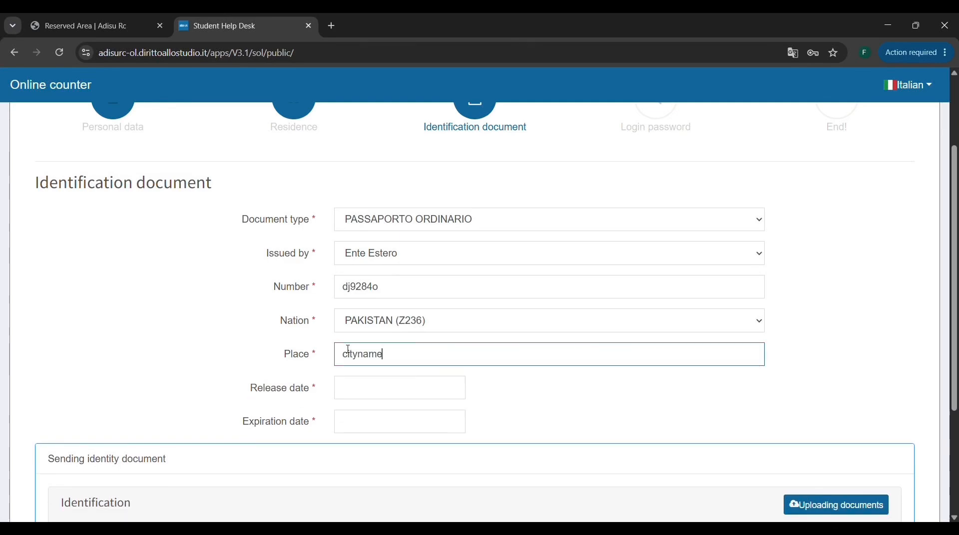
Set the identification document's release date to 12/01/2026.
click(381, 389)
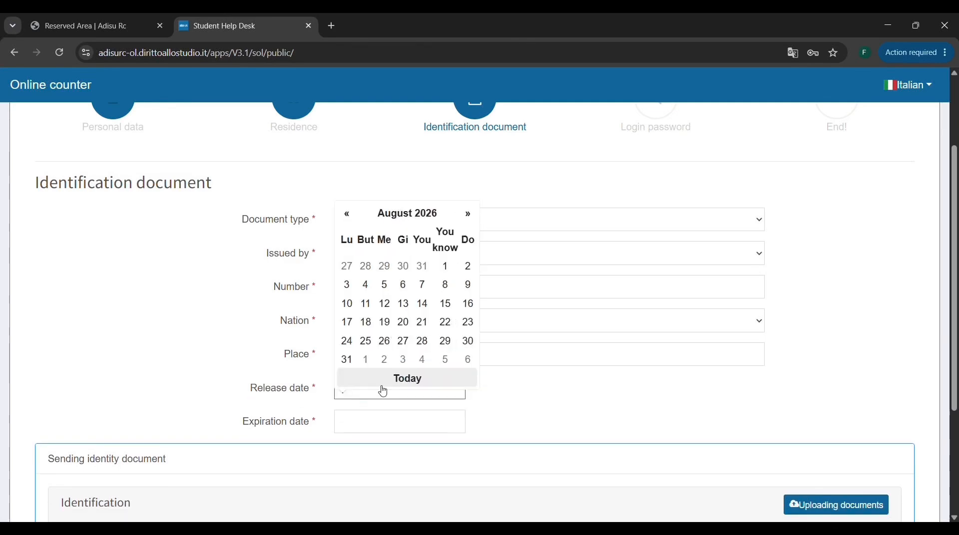
click(351, 218)
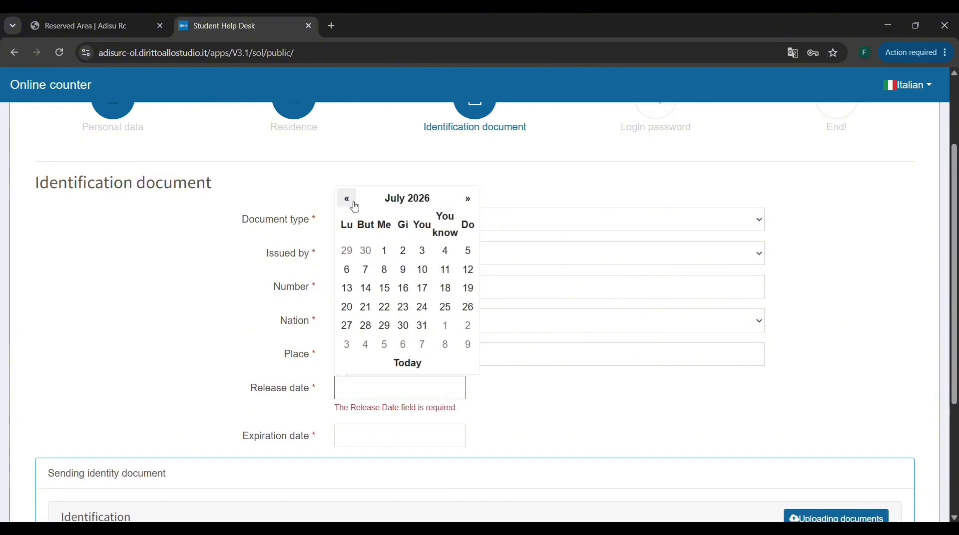
click(350, 202)
click(349, 202)
click(349, 202)
click(350, 202)
click(349, 202)
click(349, 202)
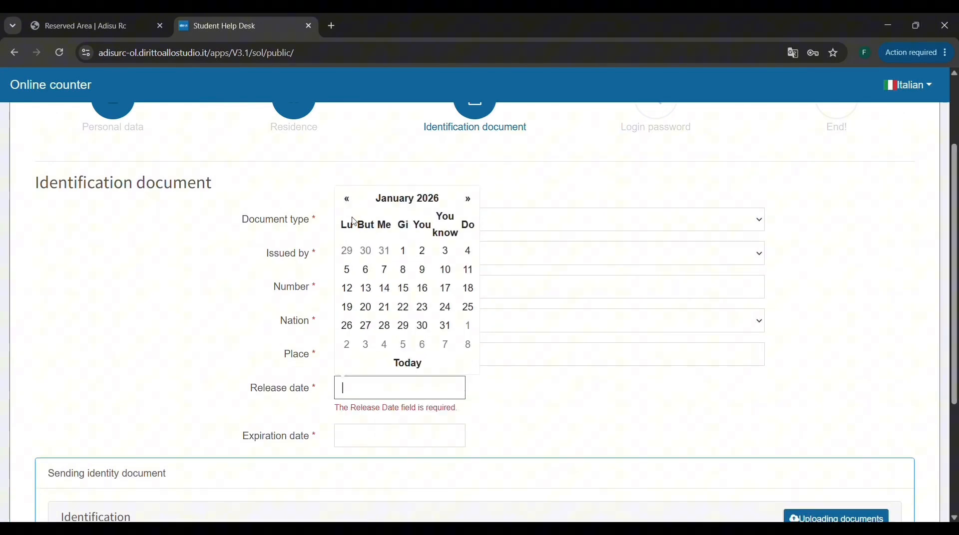
click(347, 288)
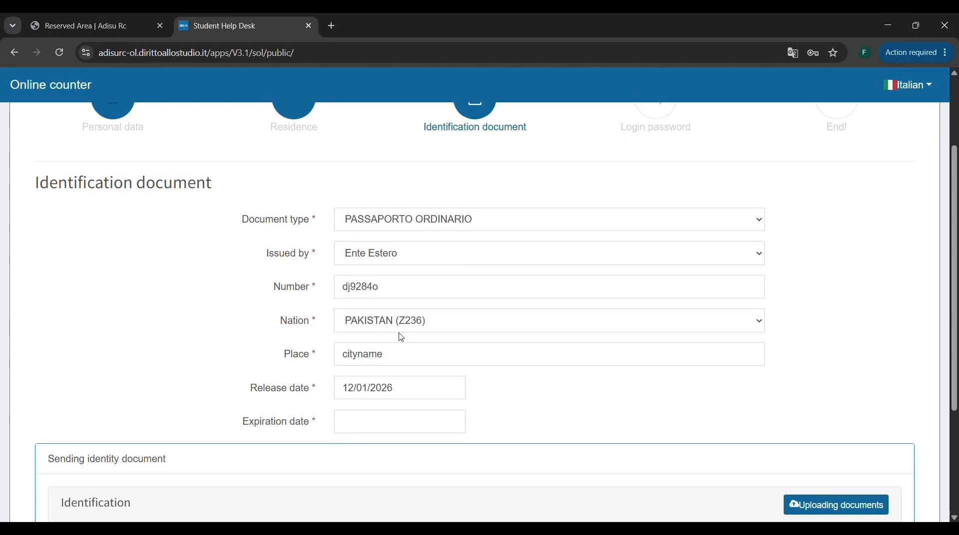
Set the identification document's expiration date to 24/02/2028.
click(373, 422)
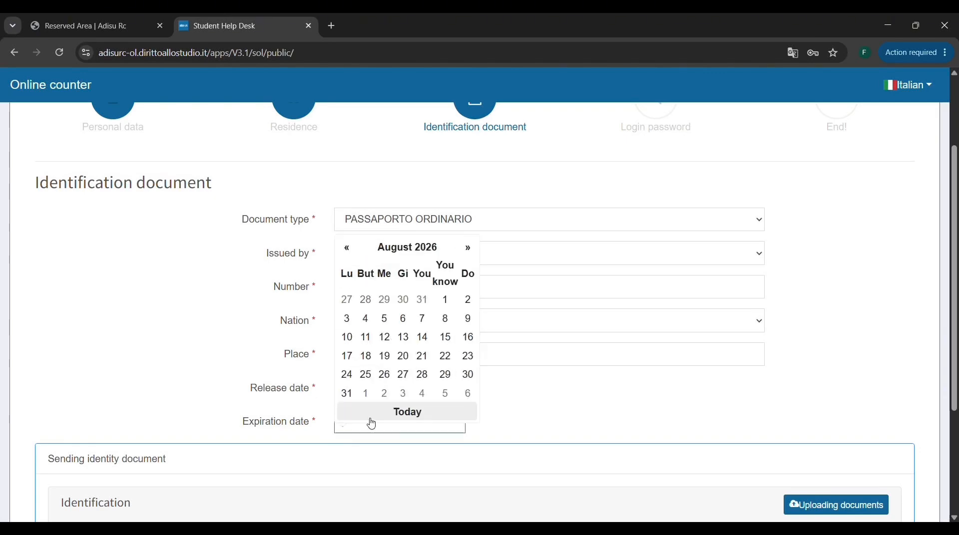
click(468, 247)
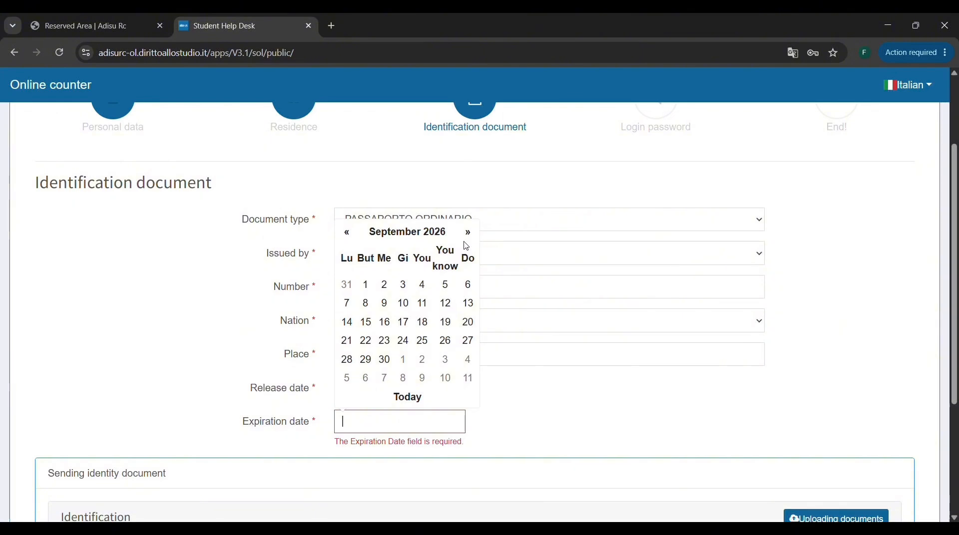
double_click(470, 236)
double_click(469, 235)
triple_click(469, 234)
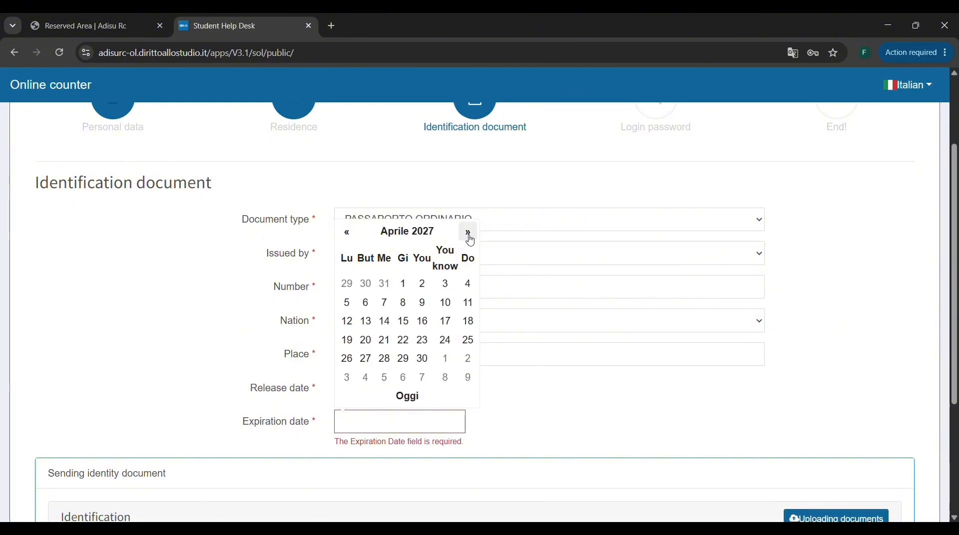
double_click(469, 234)
double_click(469, 234)
double_click(470, 234)
double_click(469, 233)
double_click(469, 234)
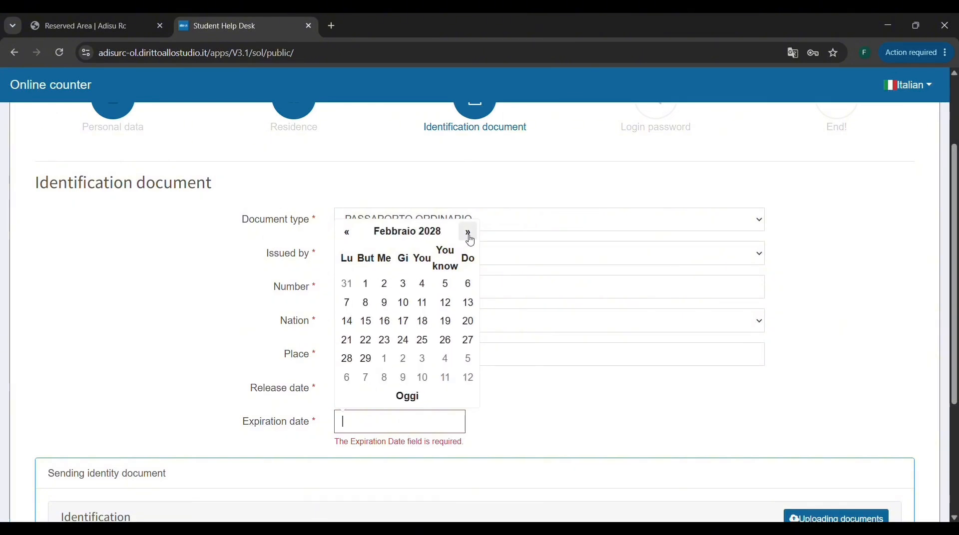
click(409, 336)
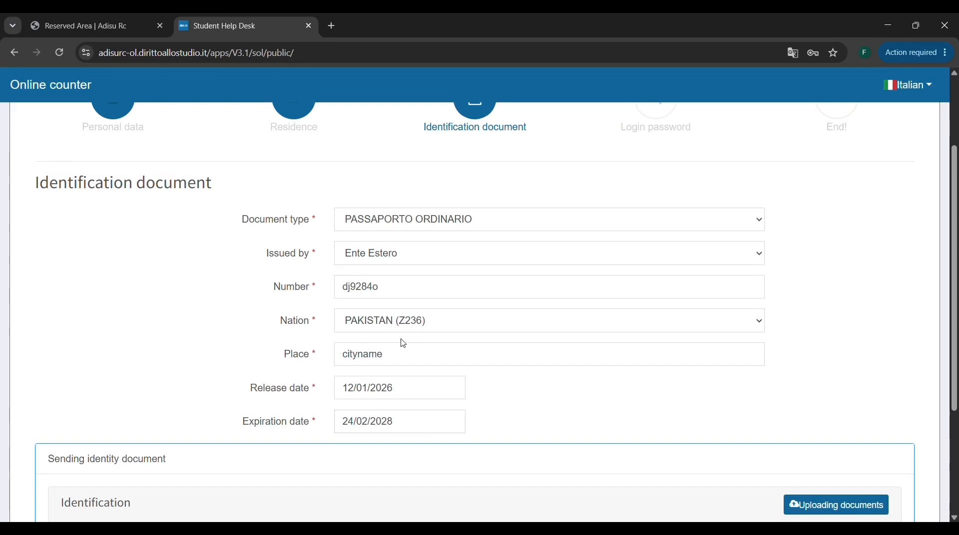
Upload the valid identity document PDF (front and back in a single file), confirm sending it and continue to the Login password section.
scroll(401, 370, down, 2)
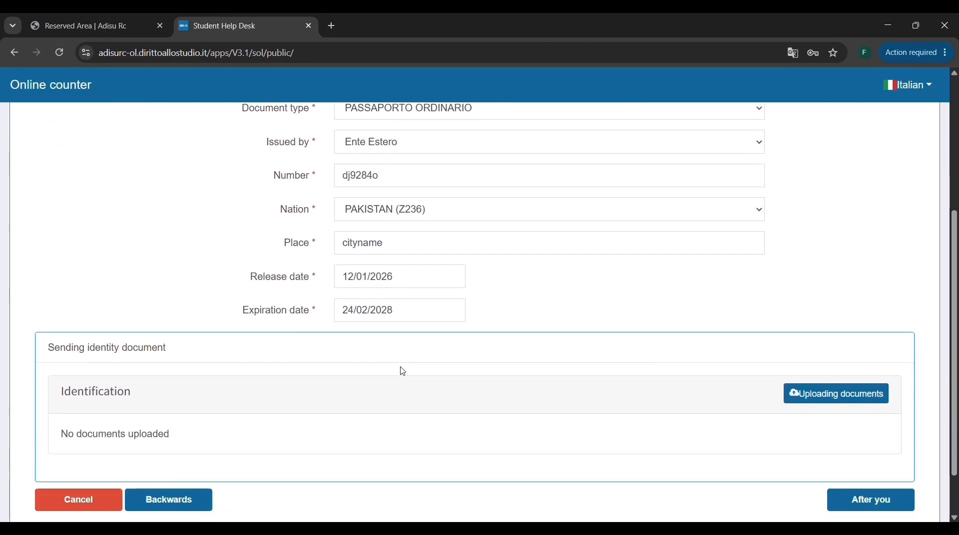
click(857, 405)
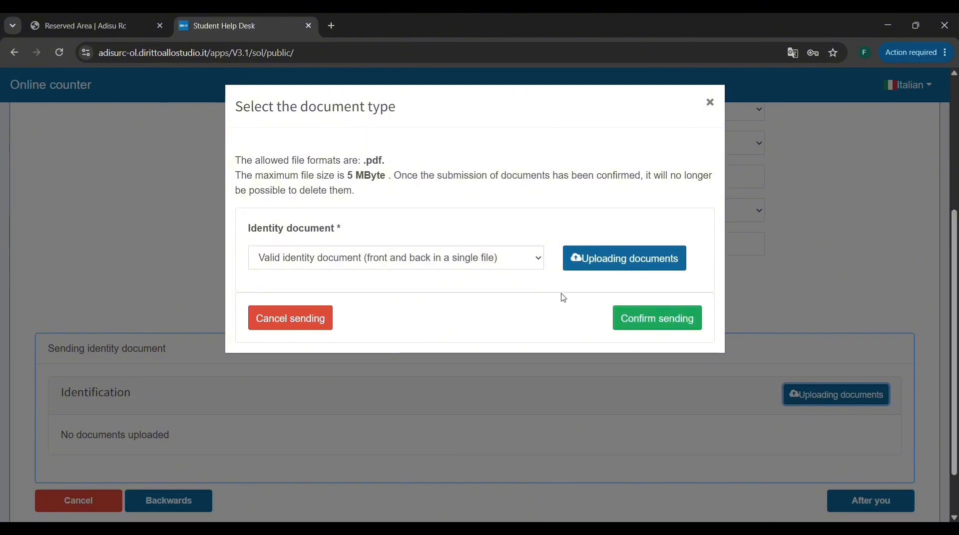
click(580, 259)
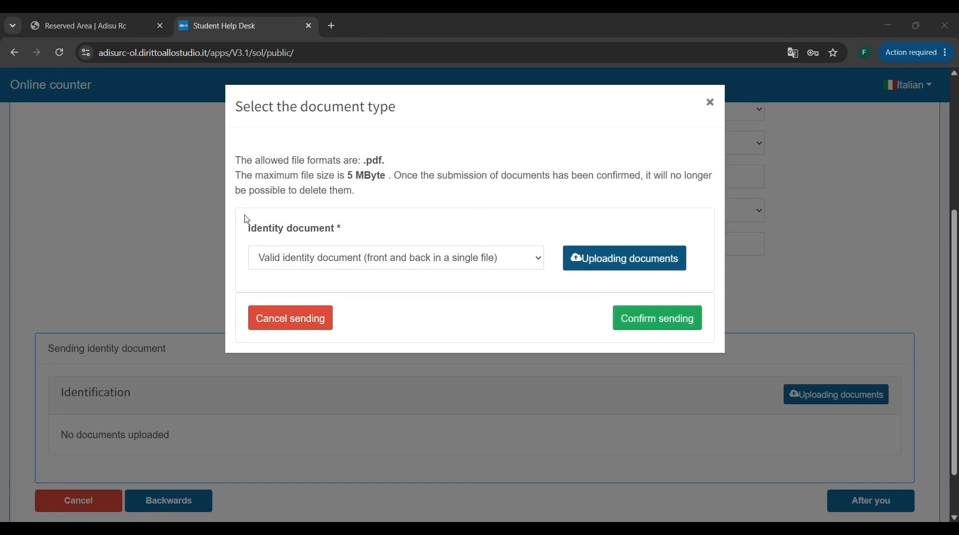
double_click(226, 242)
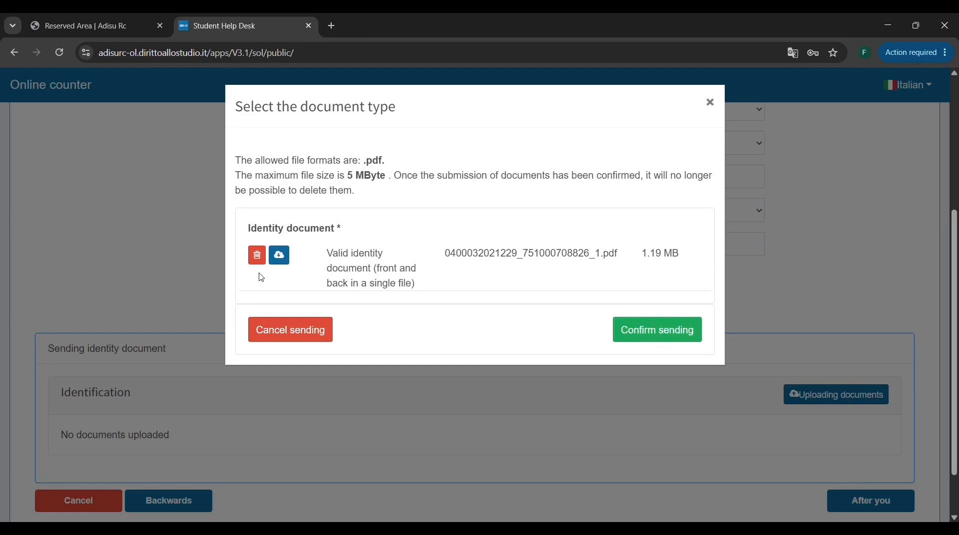
click(688, 332)
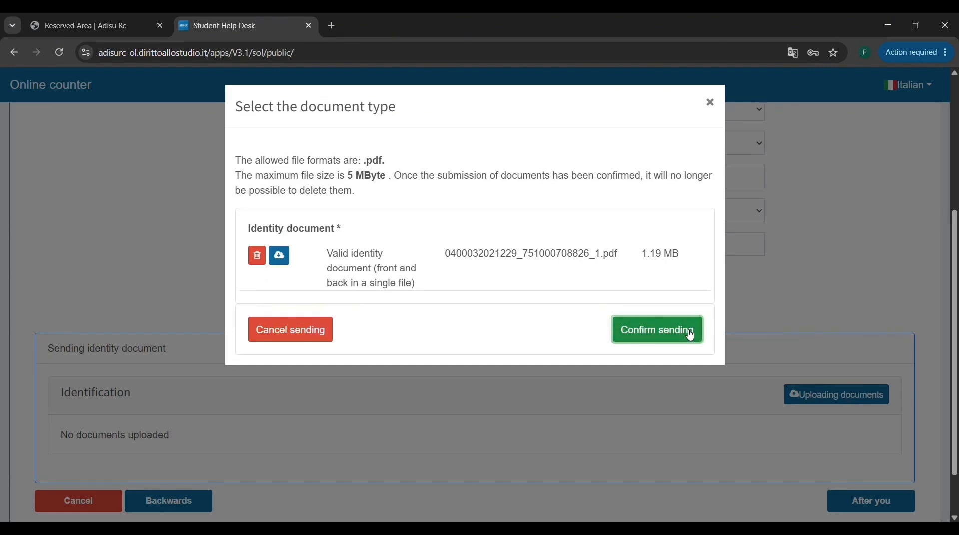
scroll(688, 335, down, 2)
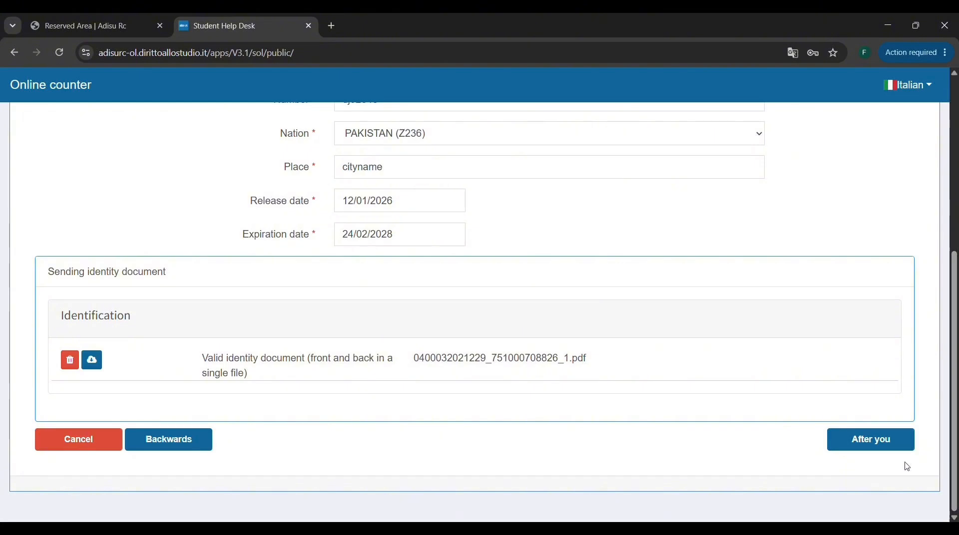
click(889, 444)
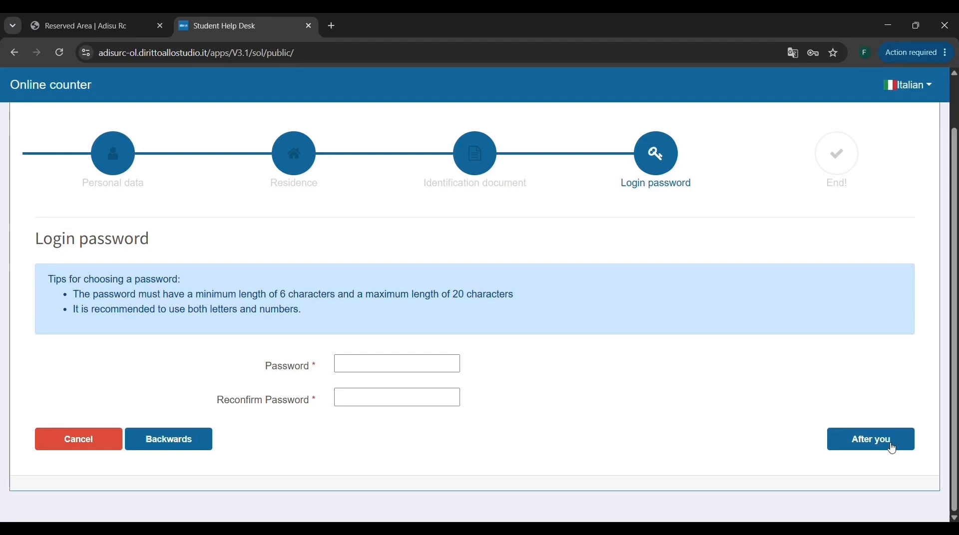
Try to submit a login password by filling in the Password and Reconfirm Password fields.
click(428, 365)
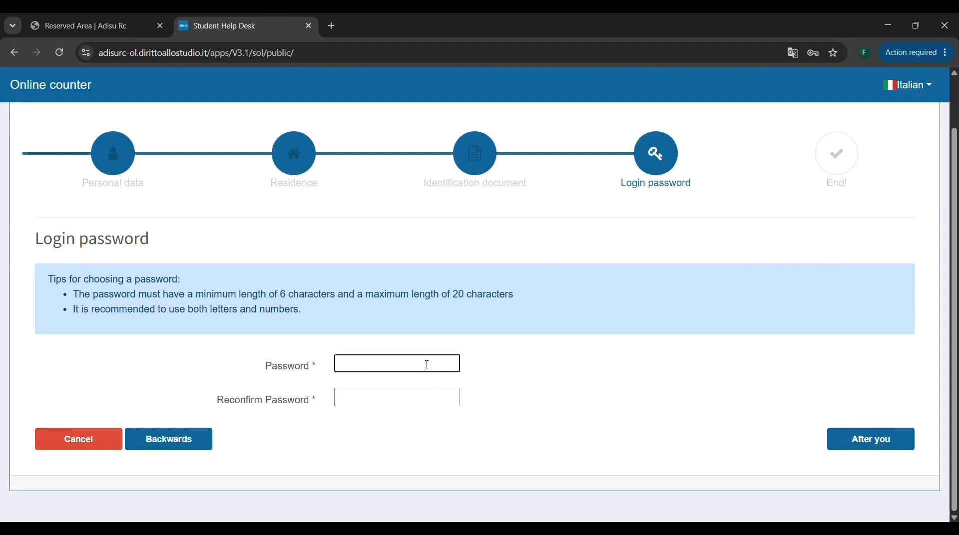
text(•••••••••)
click(375, 397)
text(•••••••••••)
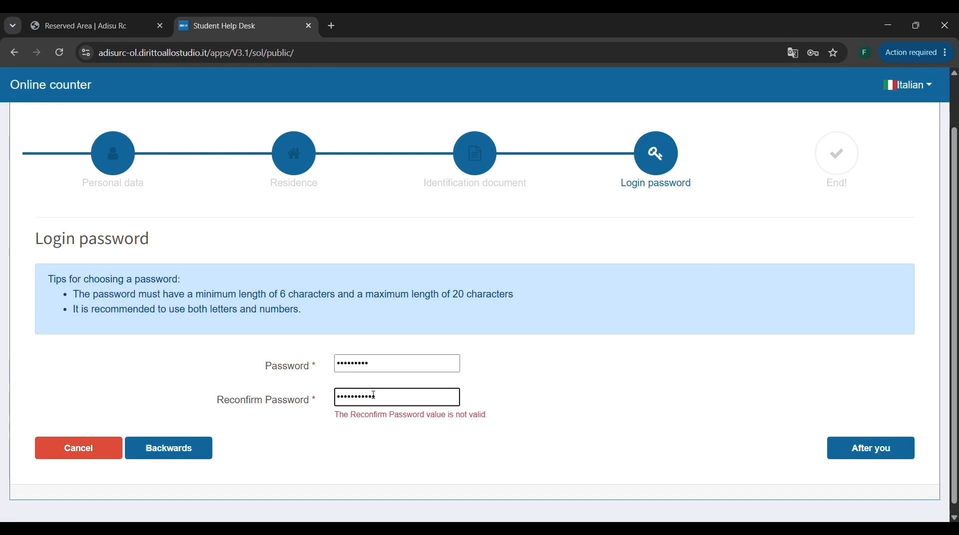
click(847, 459)
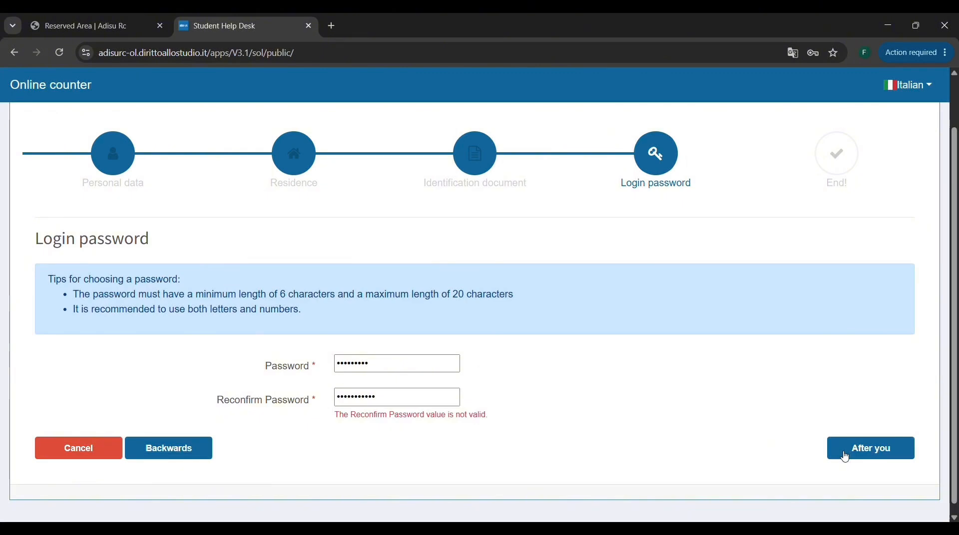
Replace the entry in the Password field with a new login password.
click(421, 406)
click(402, 367)
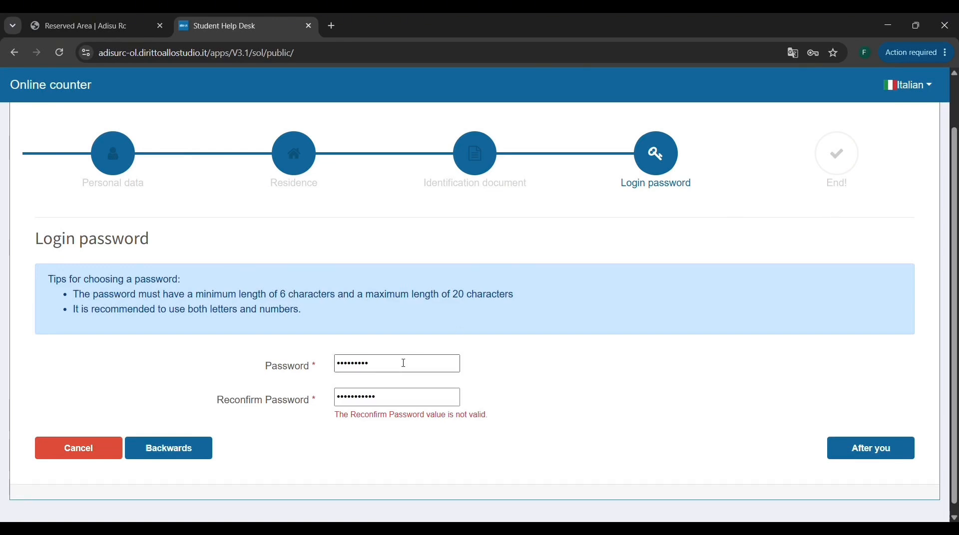
key(ctrl+a)
key(BackSpace)
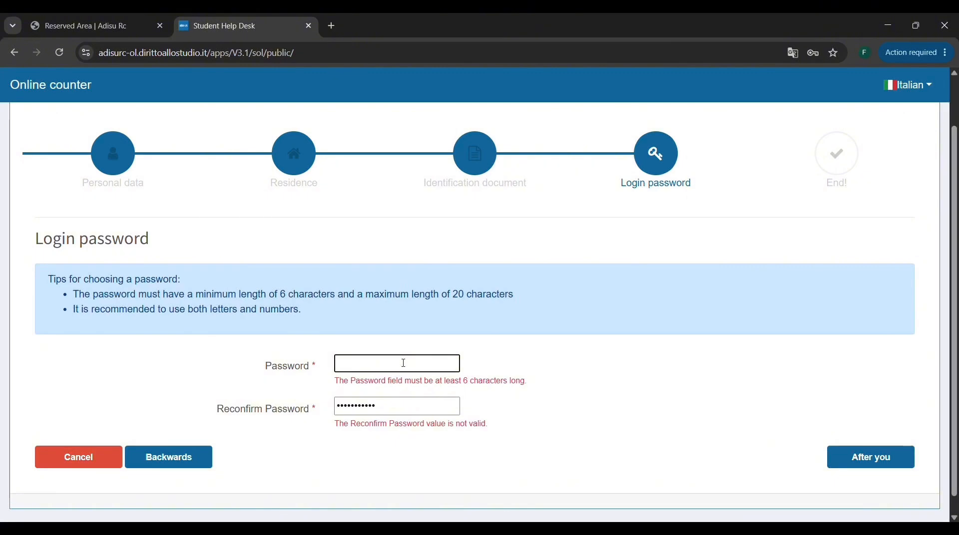
text(••••••)
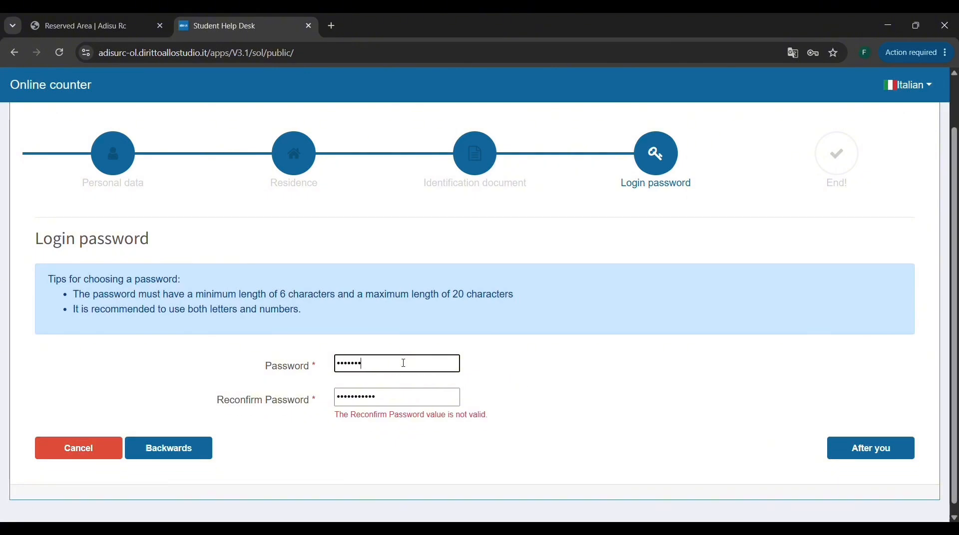
text(•)
Replace the Reconfirm Password entry with the matching password and submit the registration.
double_click(380, 401)
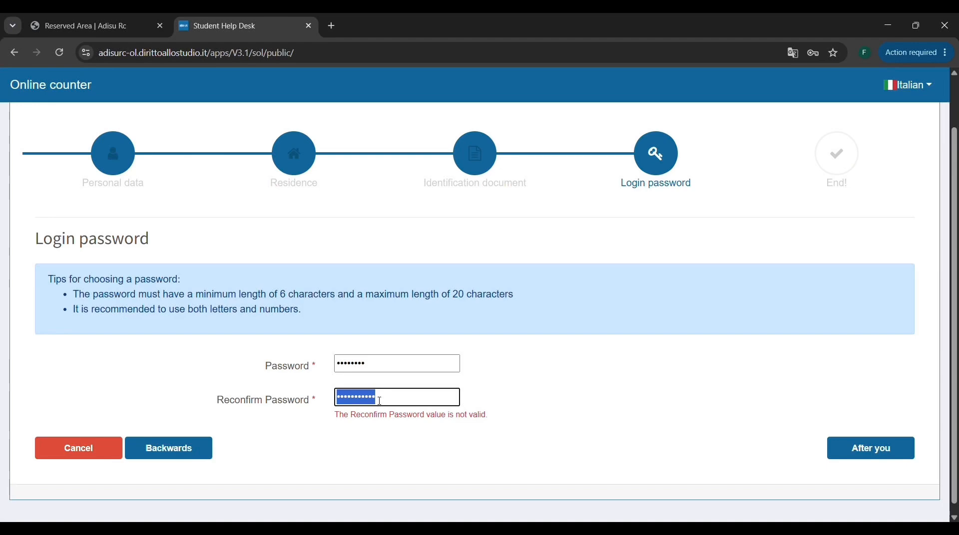
key(BackSpace)
text(••••••••)
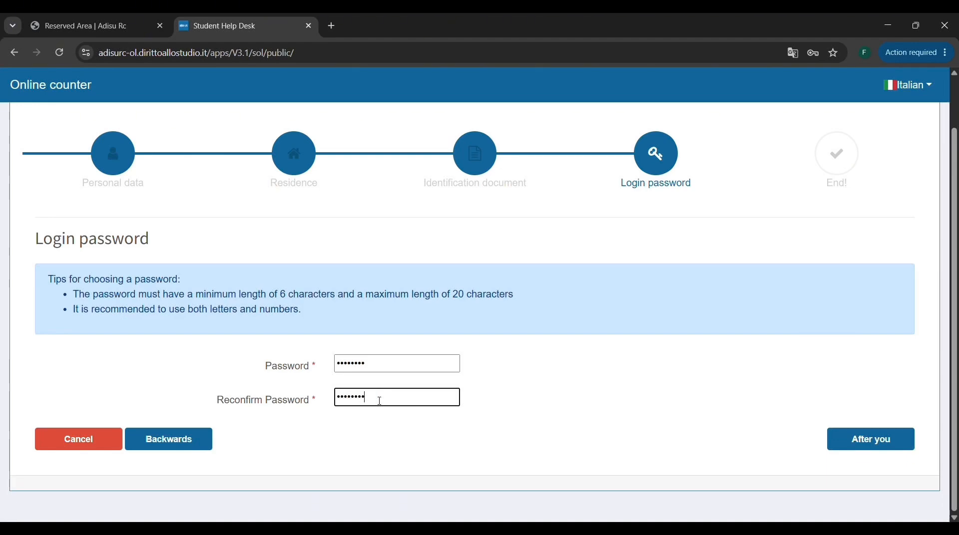
click(852, 442)
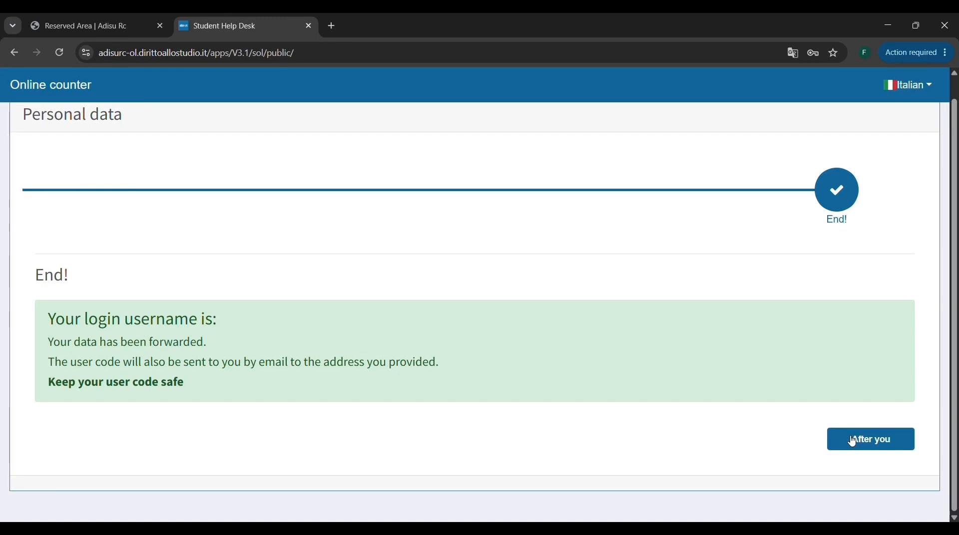
Leave the registration's End page and open the login form for users with existing credentials.
scroll(719, 346, up, 1)
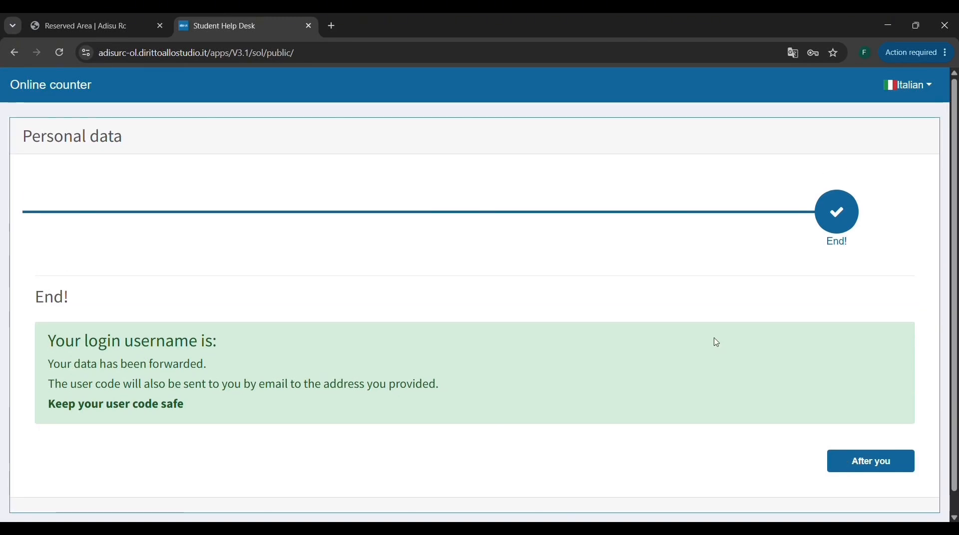
scroll(720, 346, down, 1)
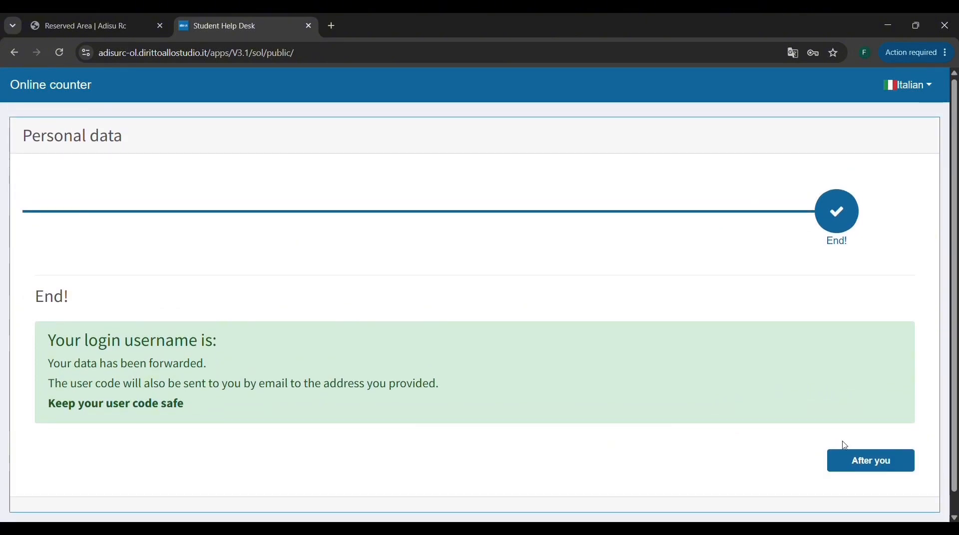
click(864, 470)
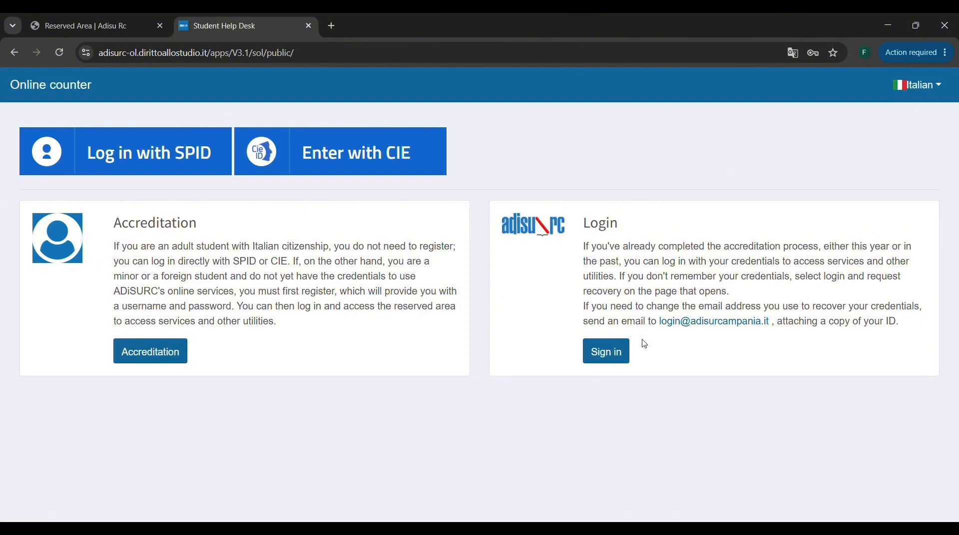
click(607, 355)
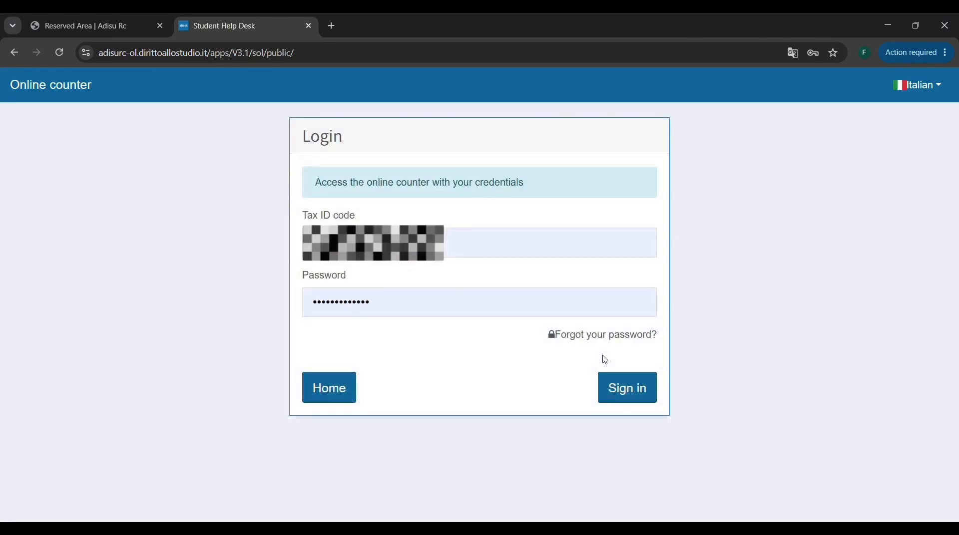
Sign in to the online counter with the prefilled tax ID code and password.
click(497, 254)
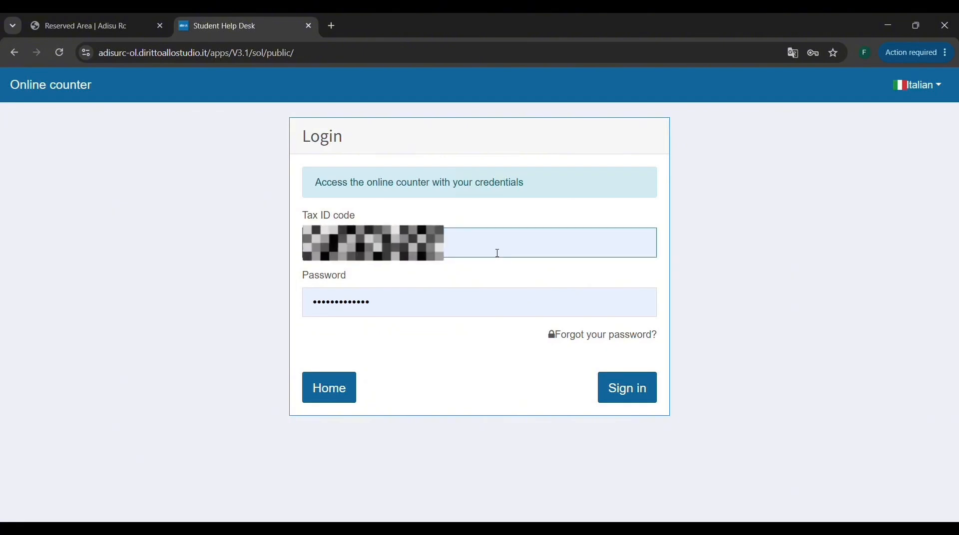
click(805, 275)
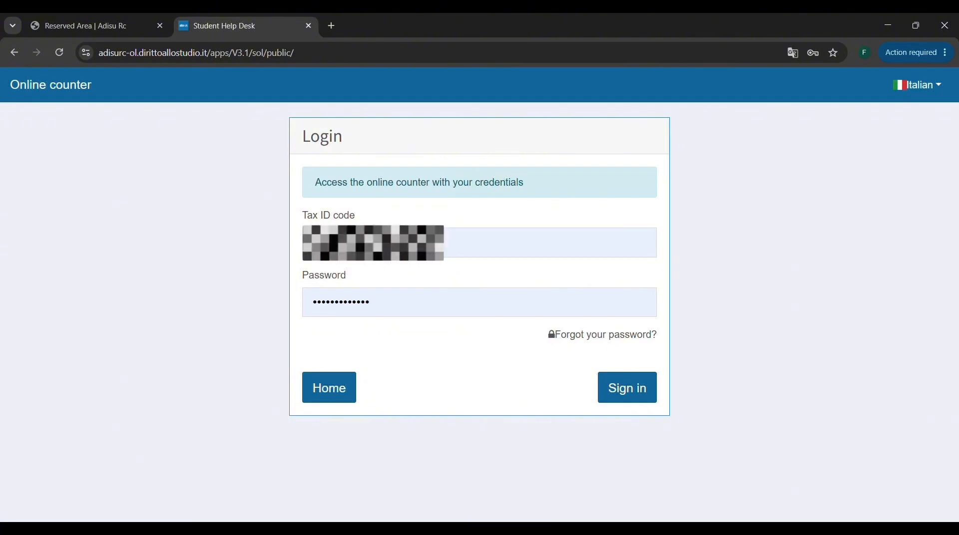
click(638, 388)
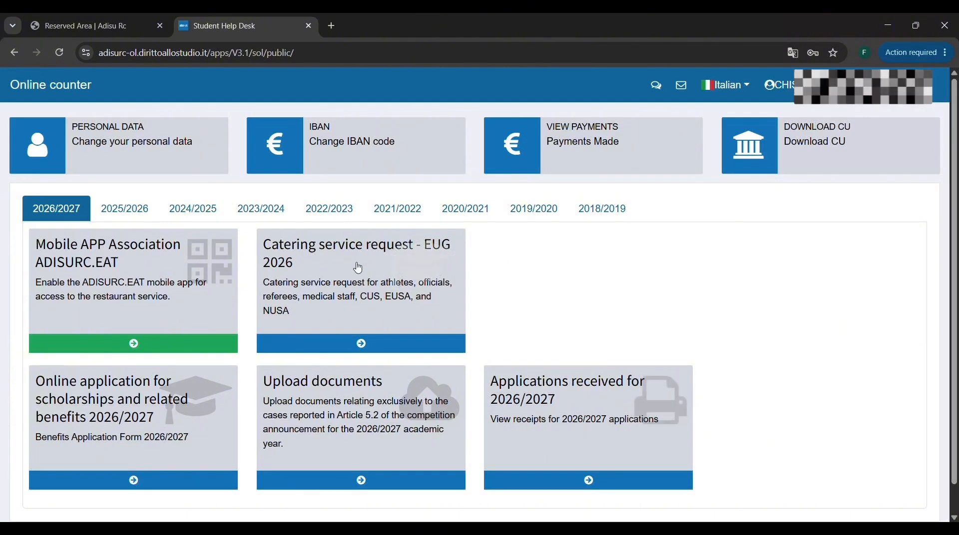
Look over the 2026/2027 services, then open the Upload documents service and examine its document sections.
scroll(358, 268, down, 1)
scroll(358, 268, up, 1)
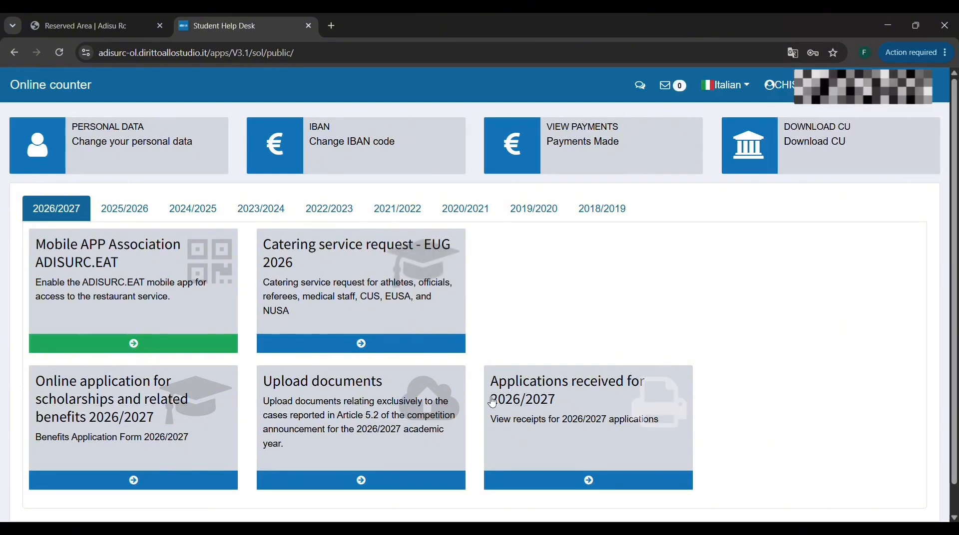
scroll(493, 403, down, 1)
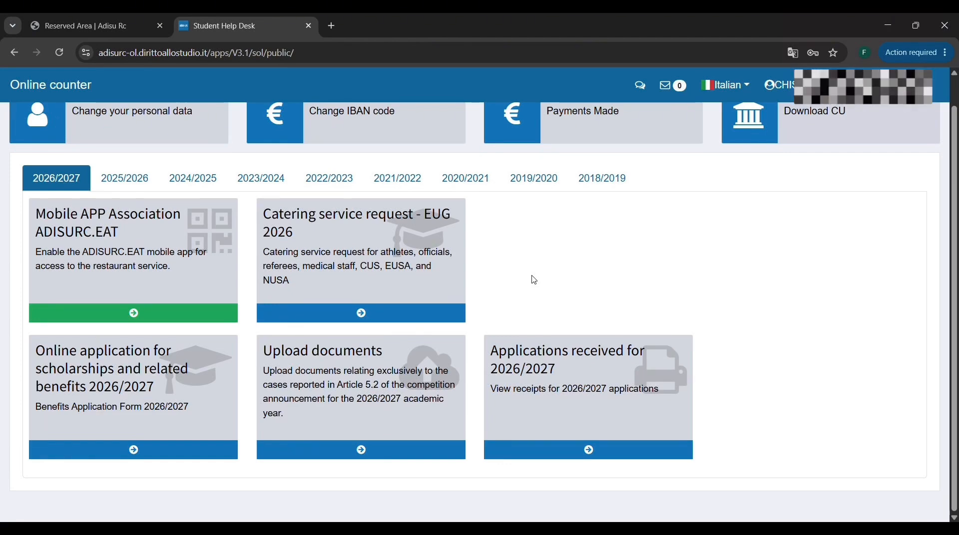
click(373, 379)
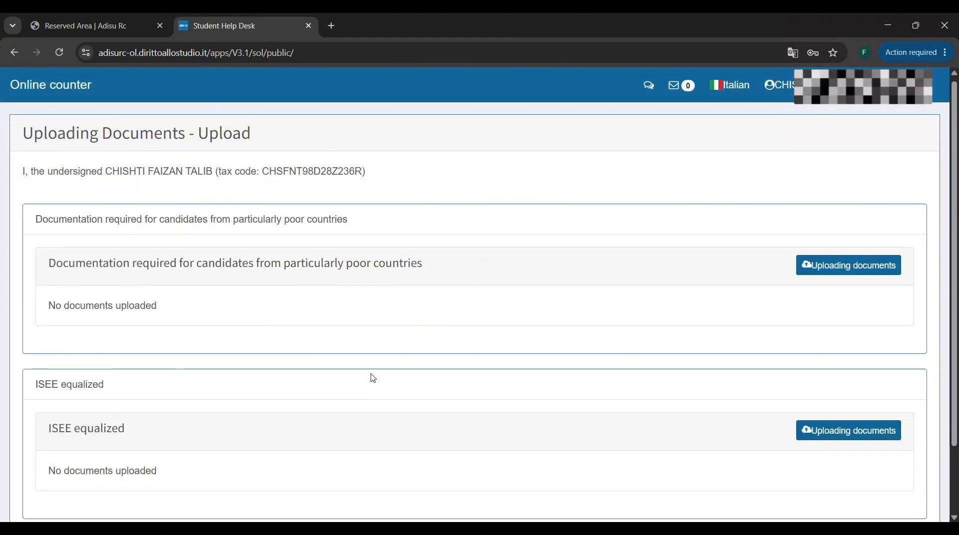
scroll(374, 380, down, 2)
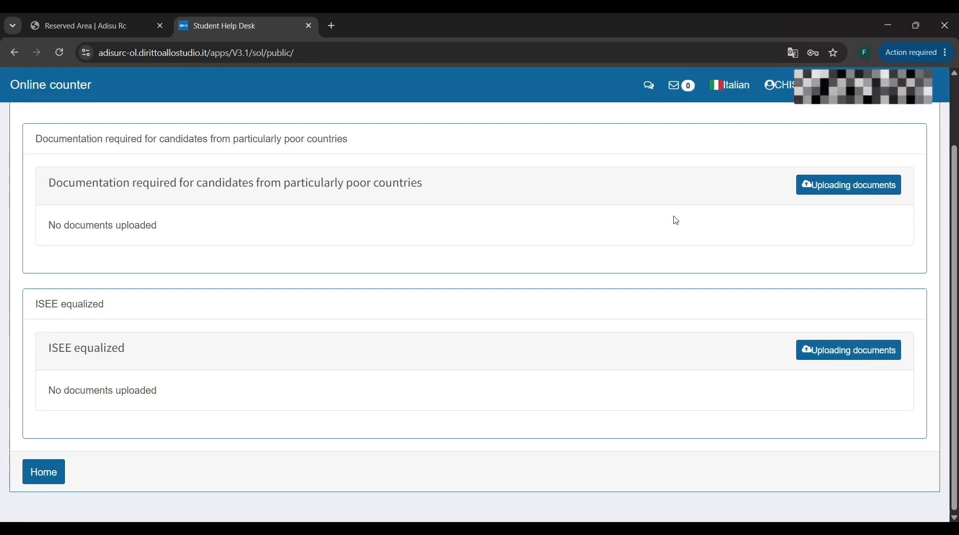